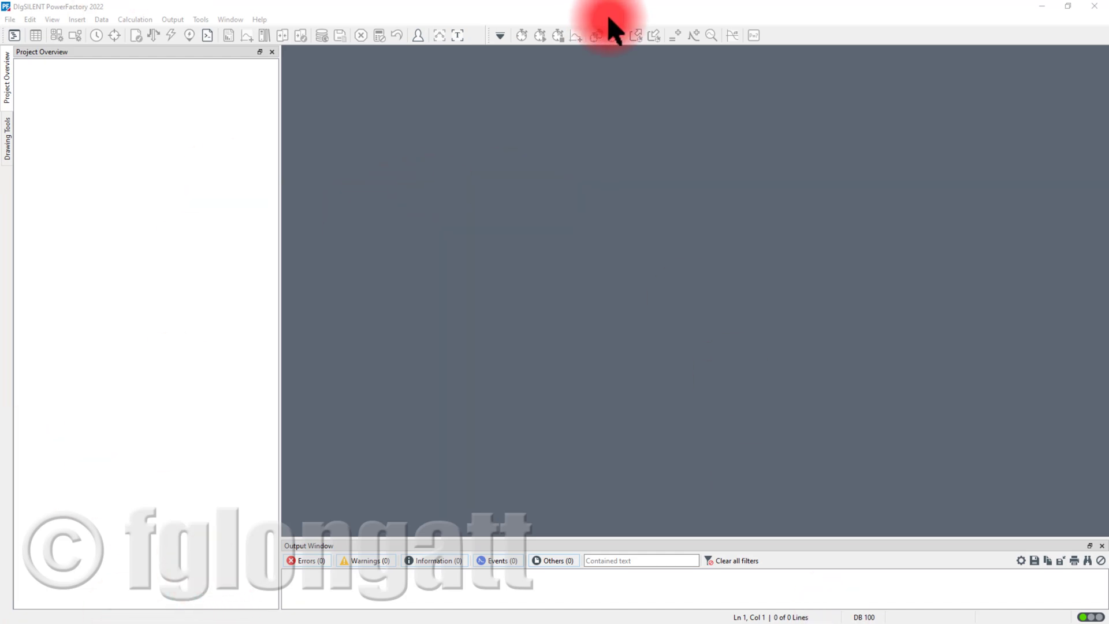
Open WhatsNew_2022.pdf from Help > What's New via its 'What's New in 2022' link.
click(260, 21)
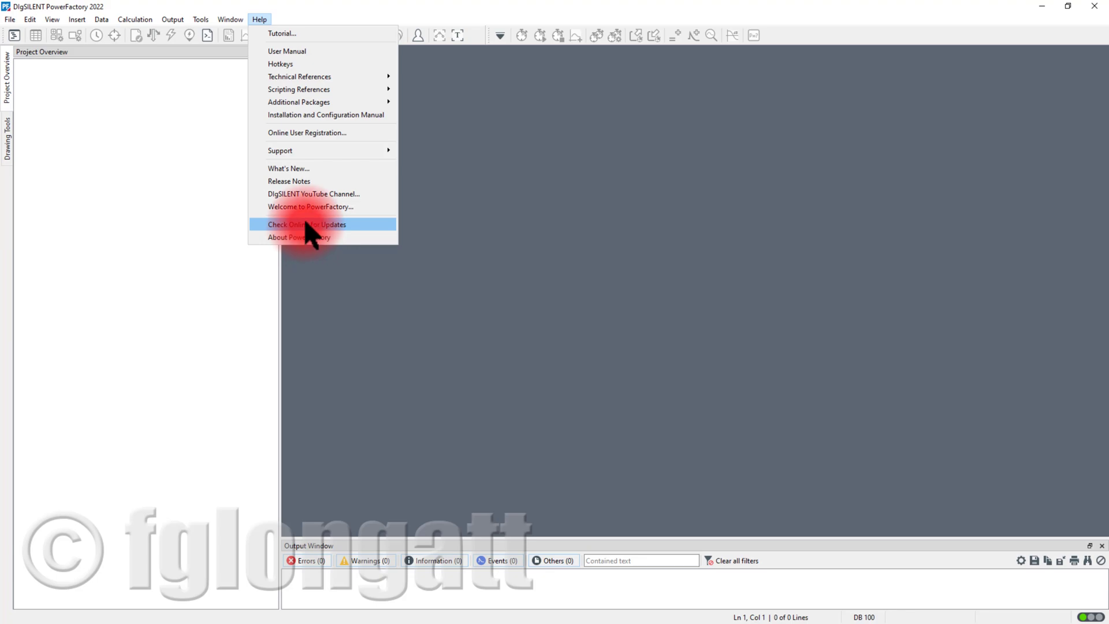
click(305, 170)
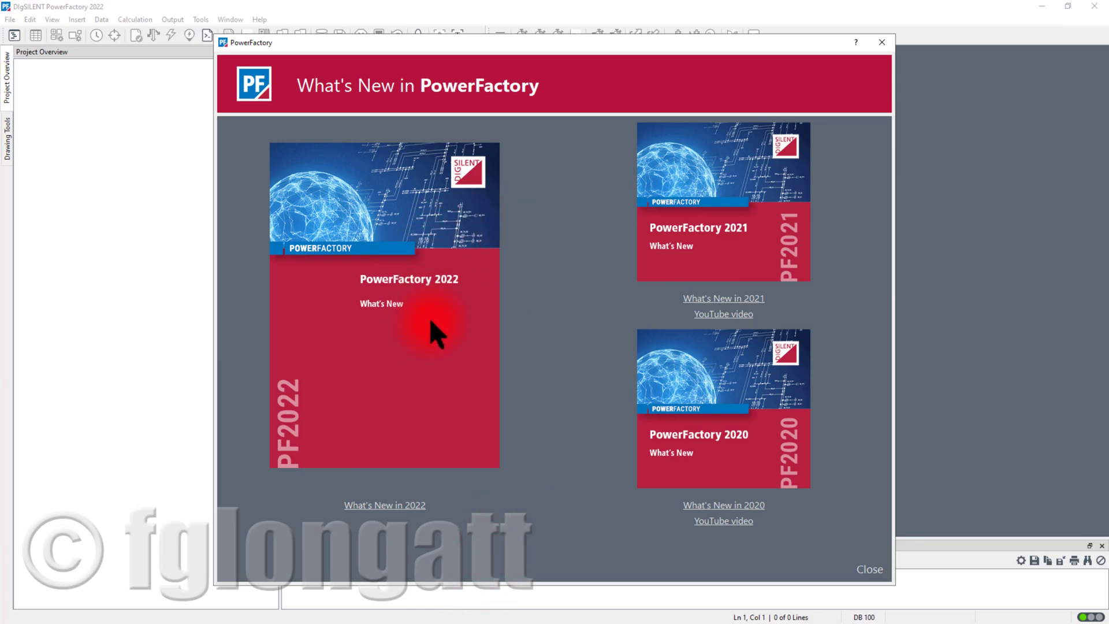
click(420, 509)
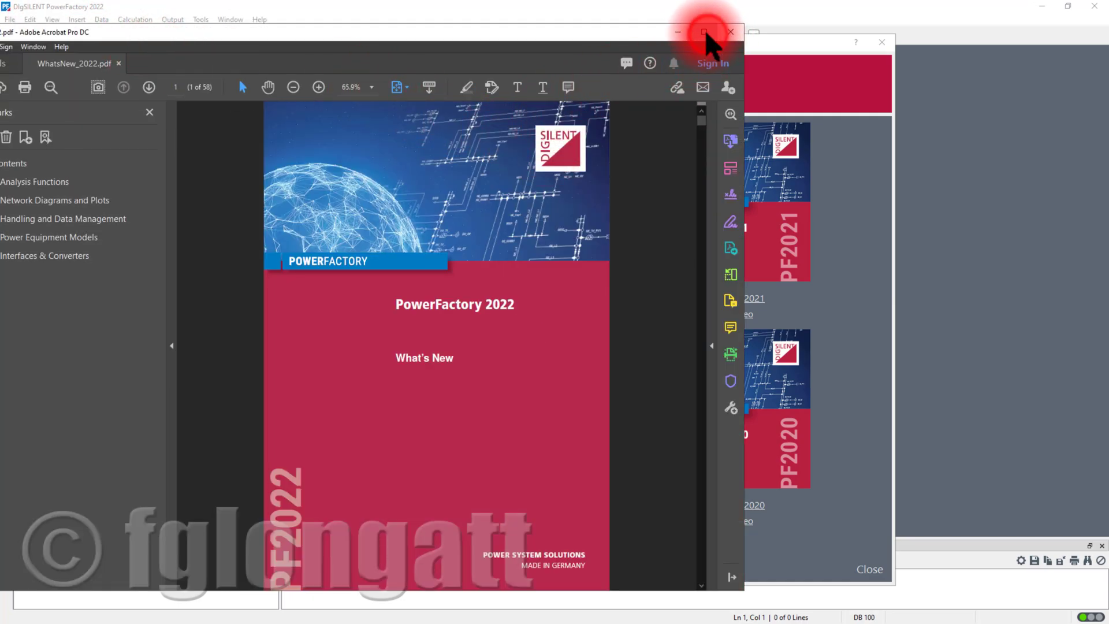
Maximize Acrobat and browse the '3 Handling and Data Management' chapter of the guide.
click(704, 32)
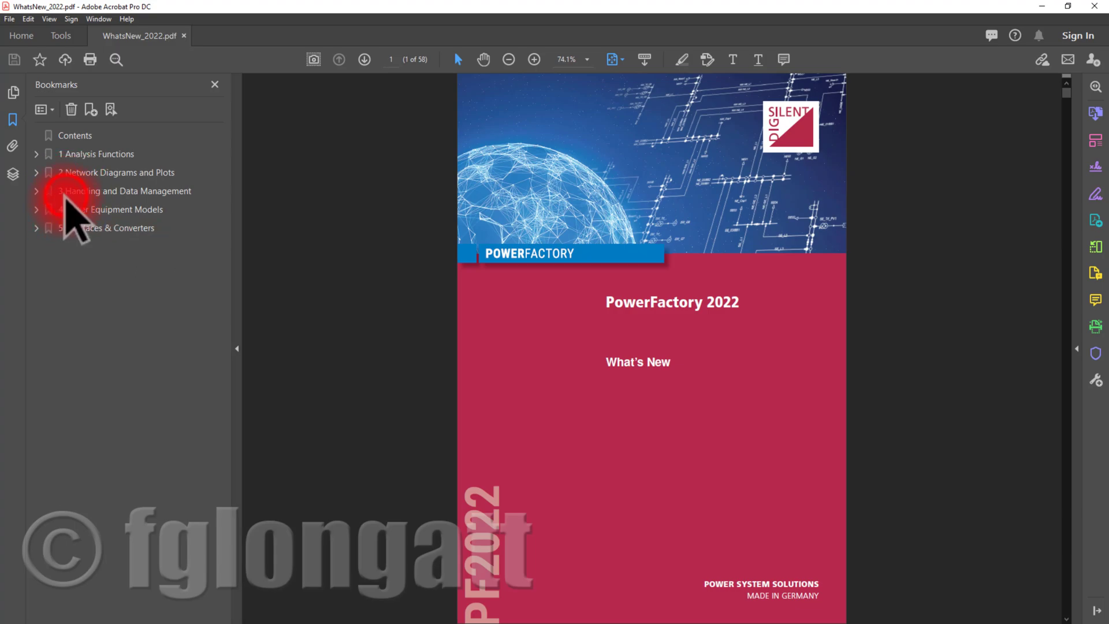
click(64, 192)
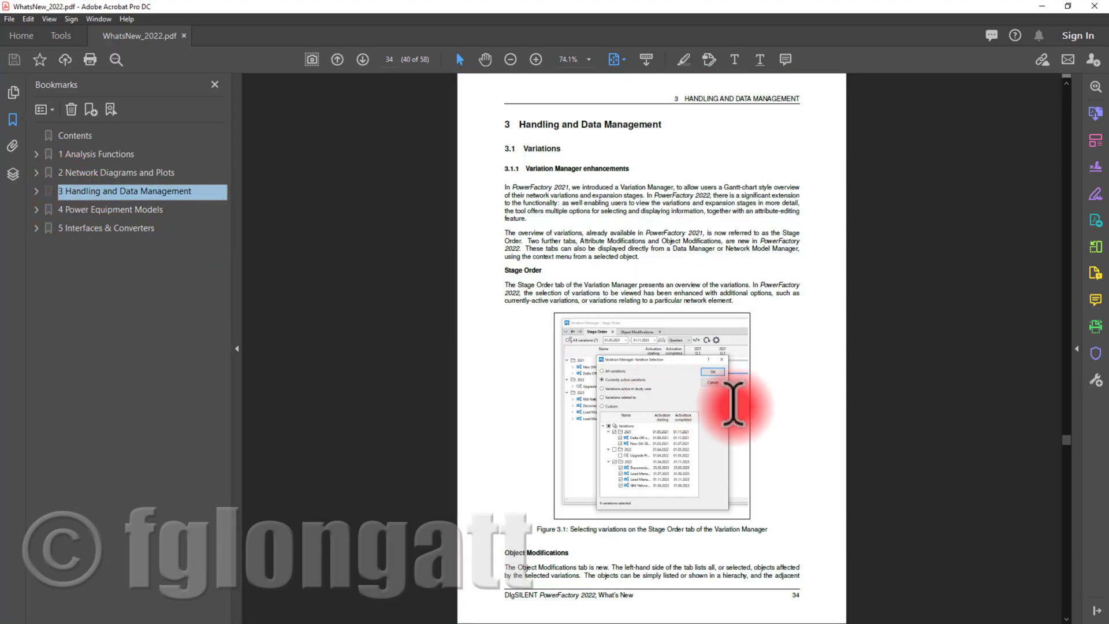
scroll(733, 375, down, 20)
scroll(732, 404, down, 20)
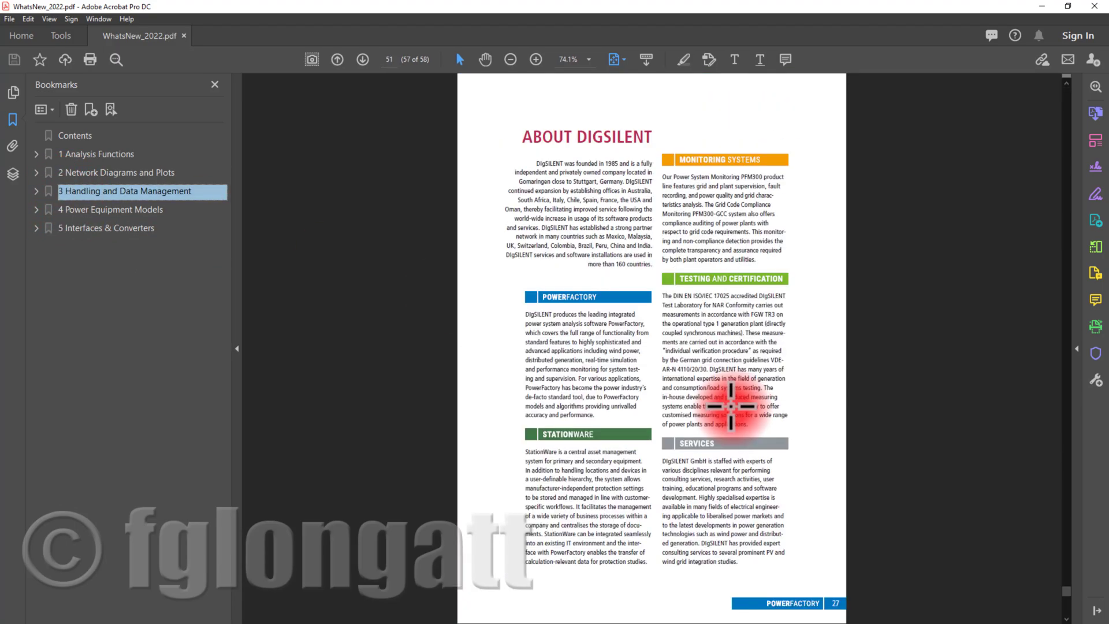
scroll(731, 405, up, 15)
scroll(731, 406, up, 20)
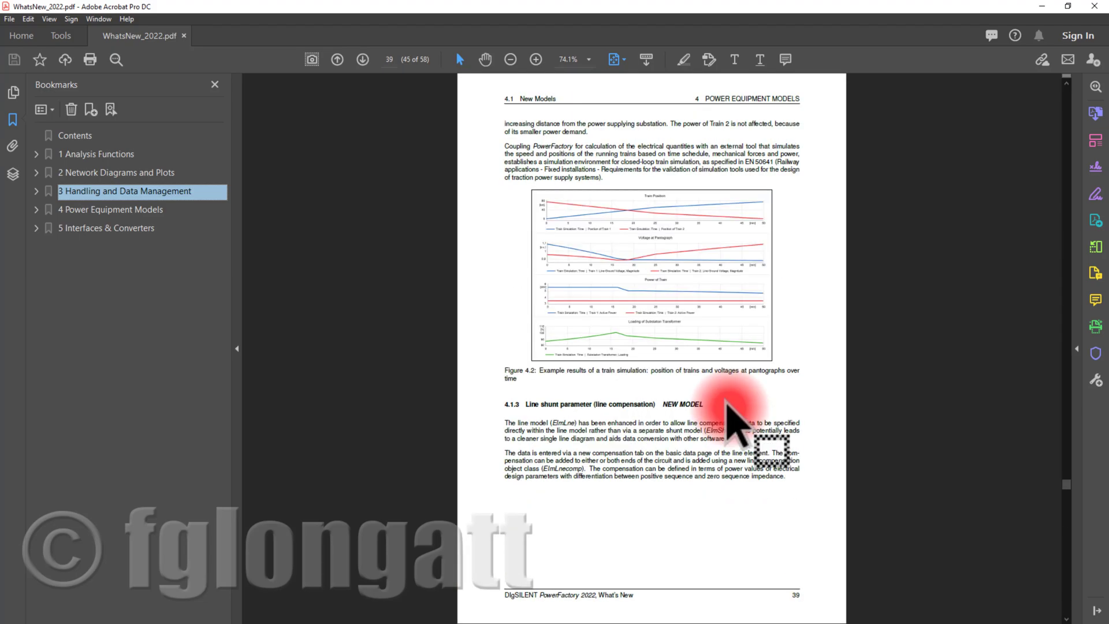
scroll(725, 404, up, 20)
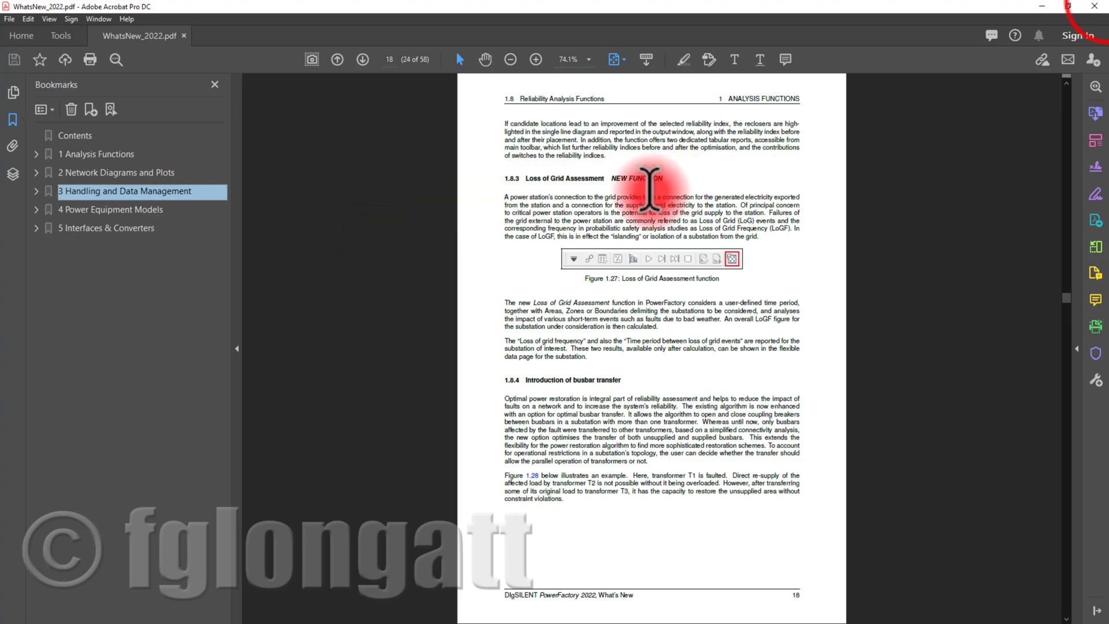
Close Acrobat and What's New, then view and close the Welcome to PowerFactory 2022 slides.
click(1098, 6)
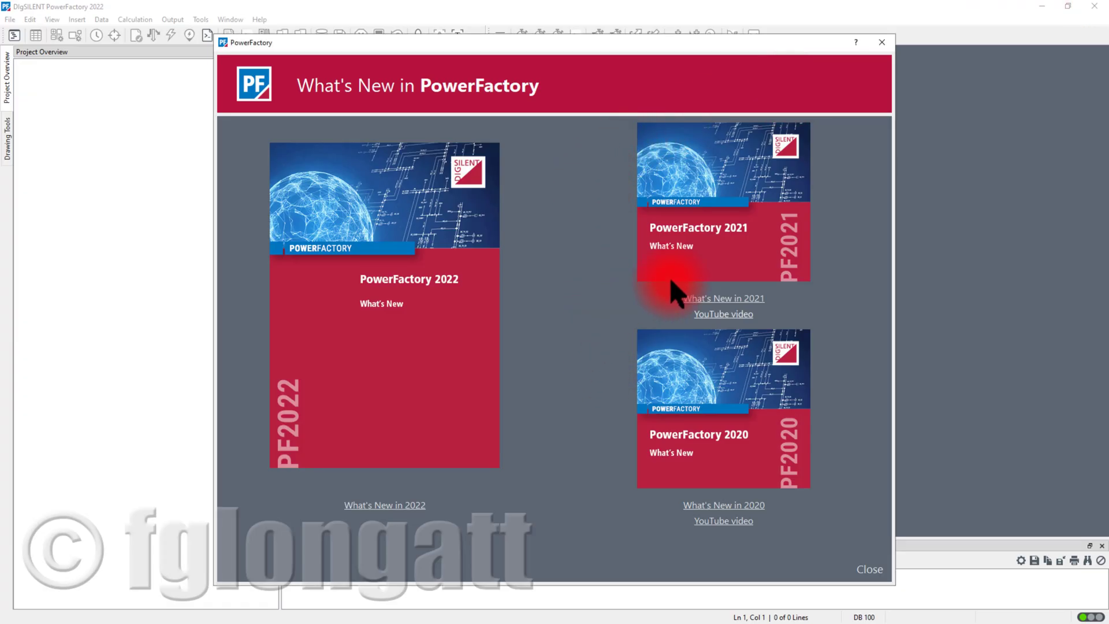
click(884, 44)
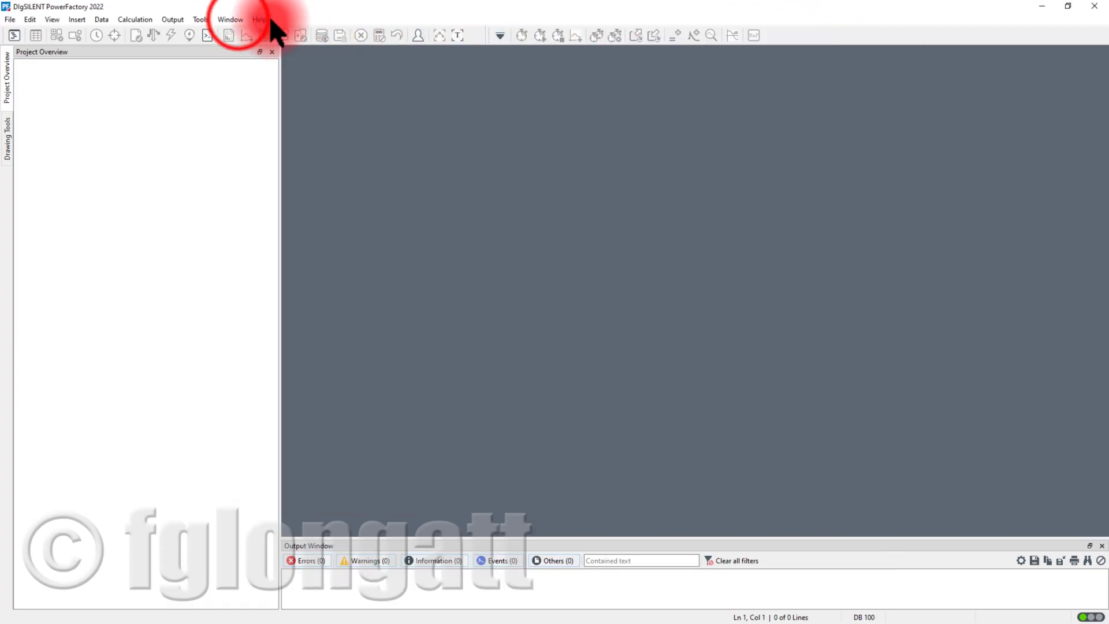
click(237, 21)
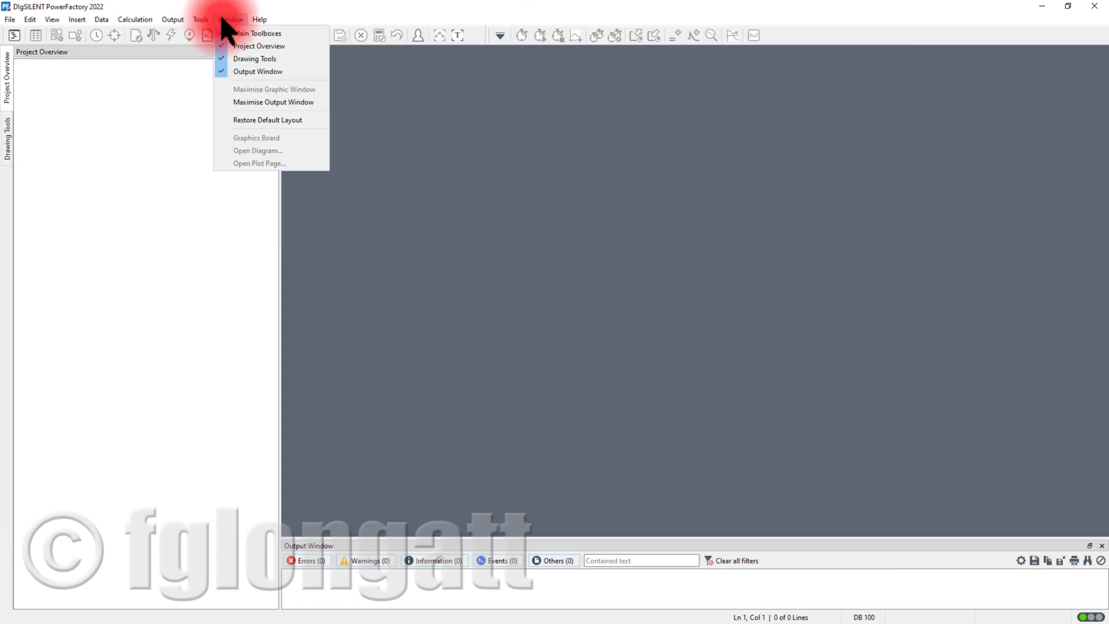
mouse_move(255, 20)
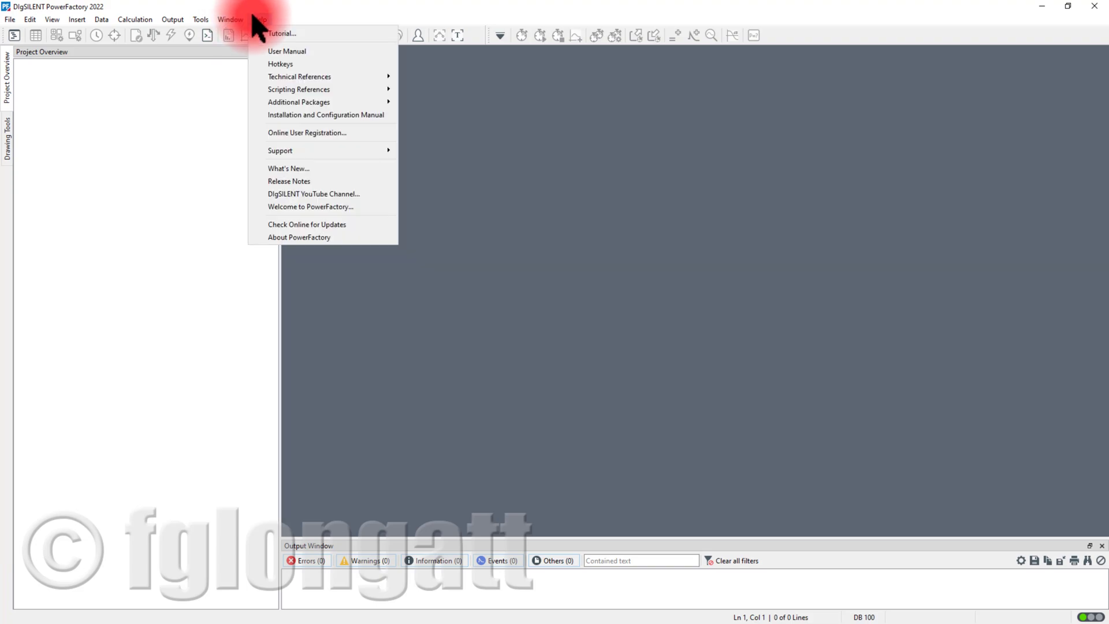
click(319, 207)
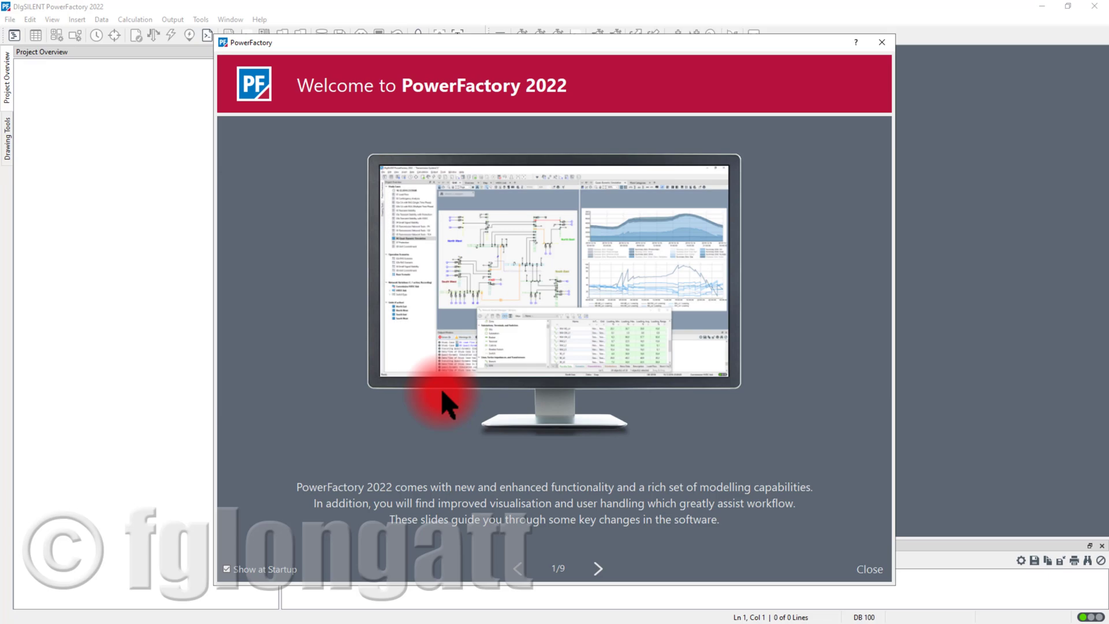
click(882, 42)
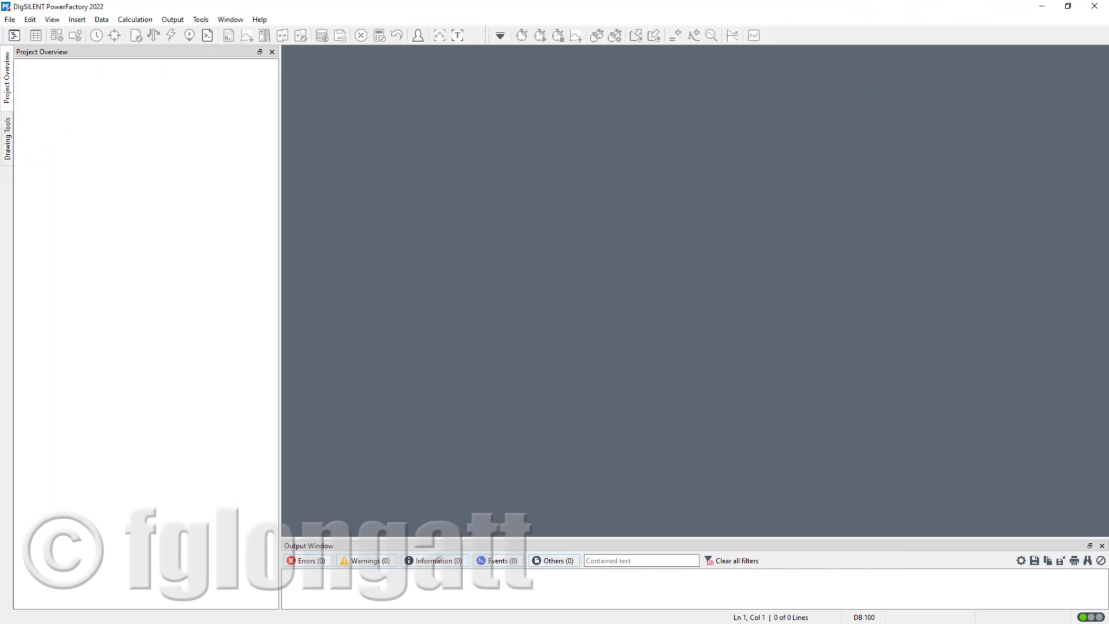
Reopen the recent Nine-bus System project and show its P.M Anderson diagram.
click(10, 19)
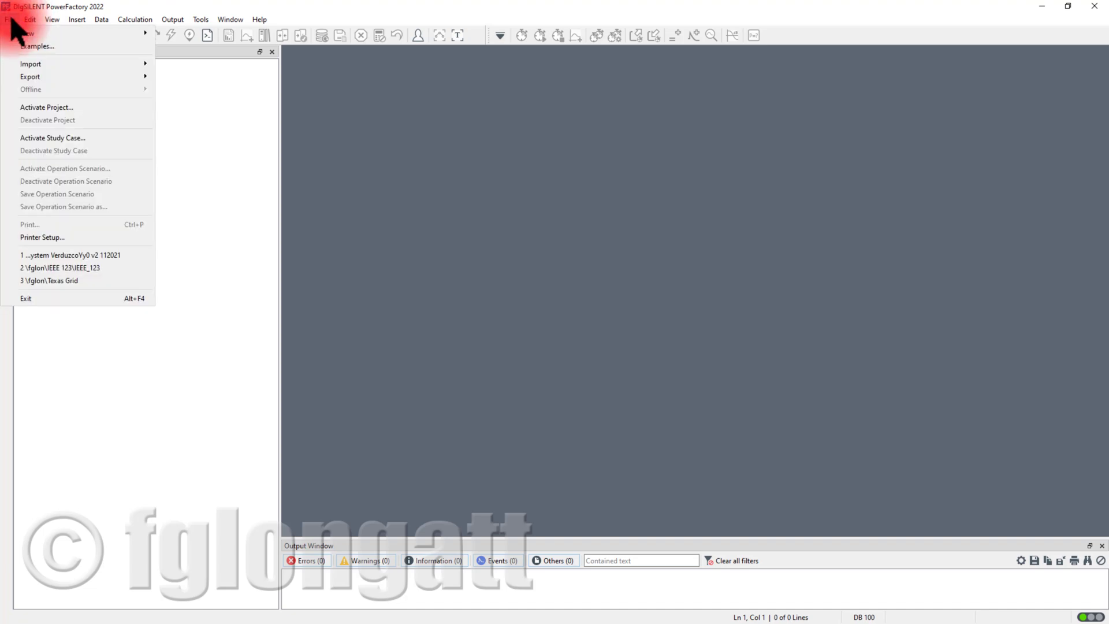
click(58, 255)
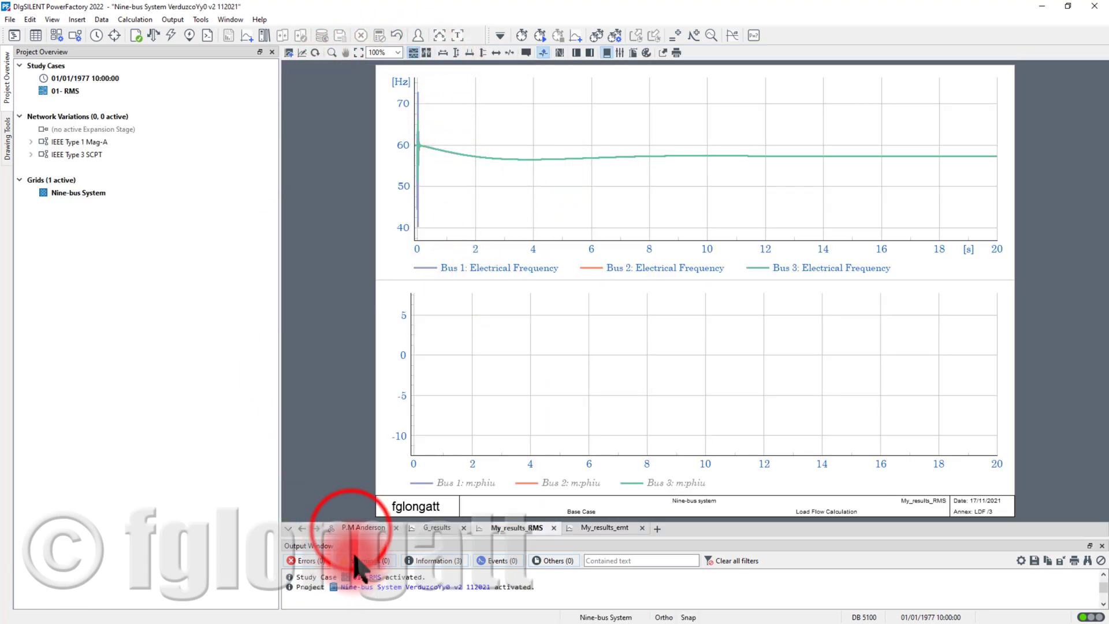
click(352, 527)
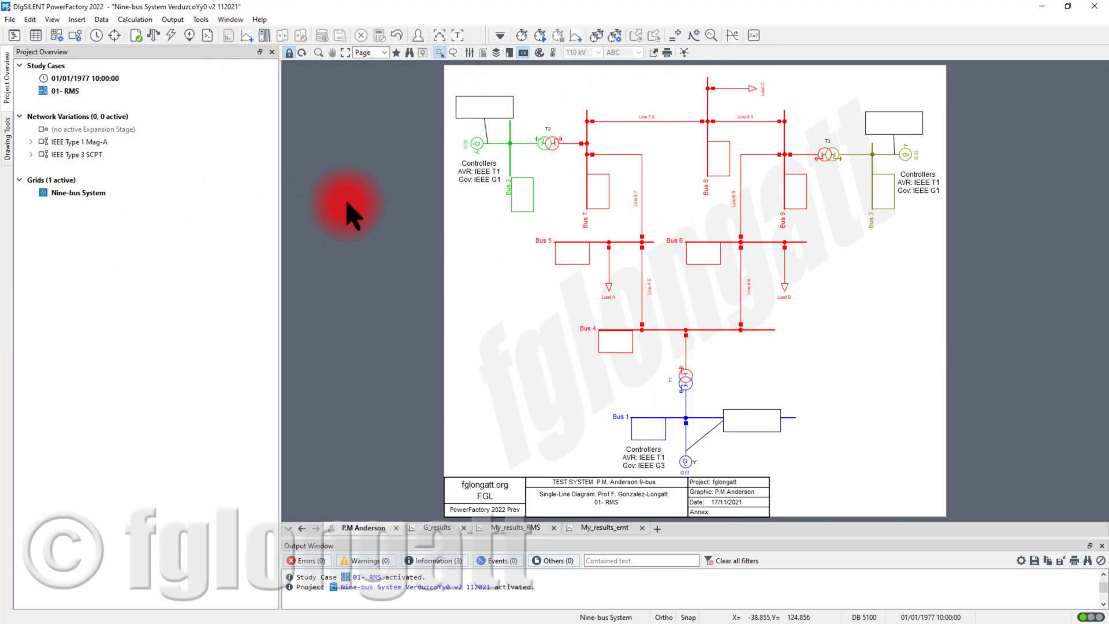
Calculate initial conditions after removing a zero from the electromechanical transients step size.
click(526, 35)
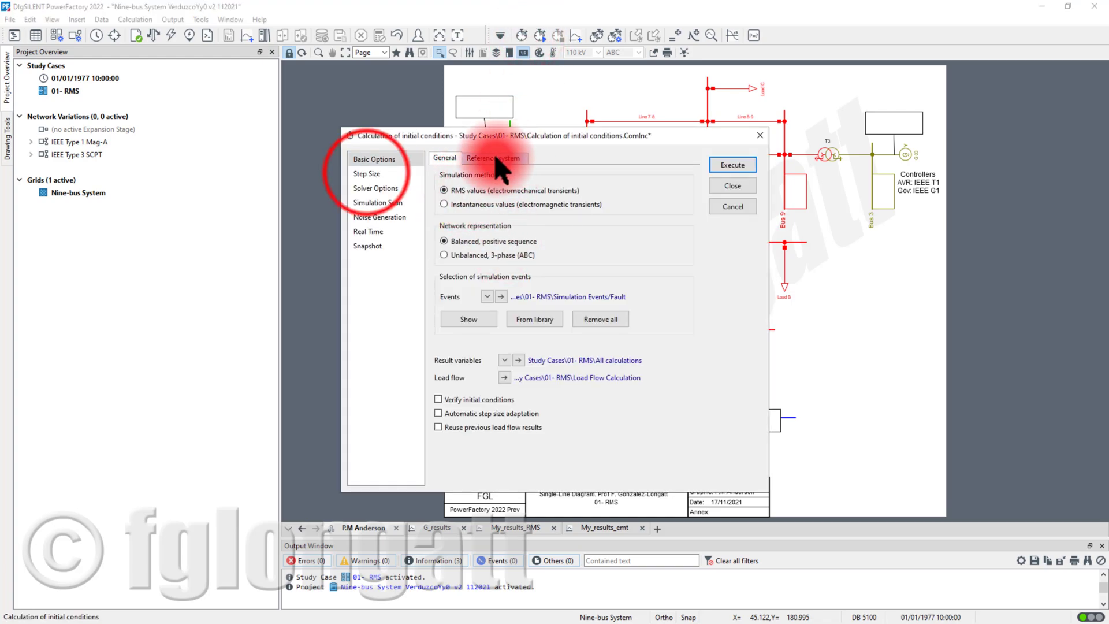
click(367, 173)
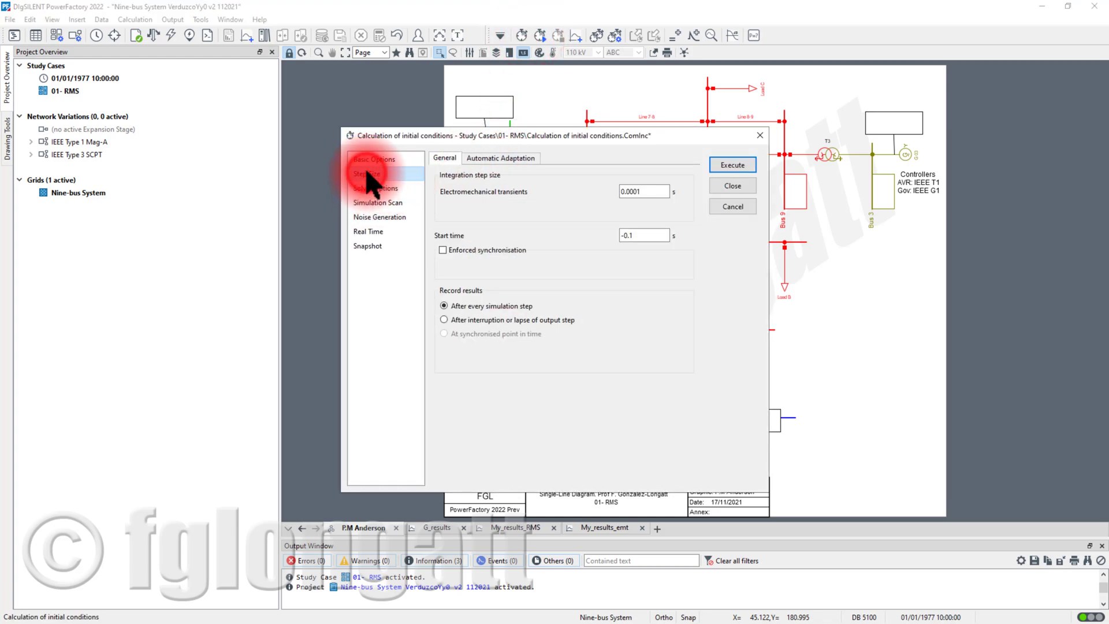
click(642, 191)
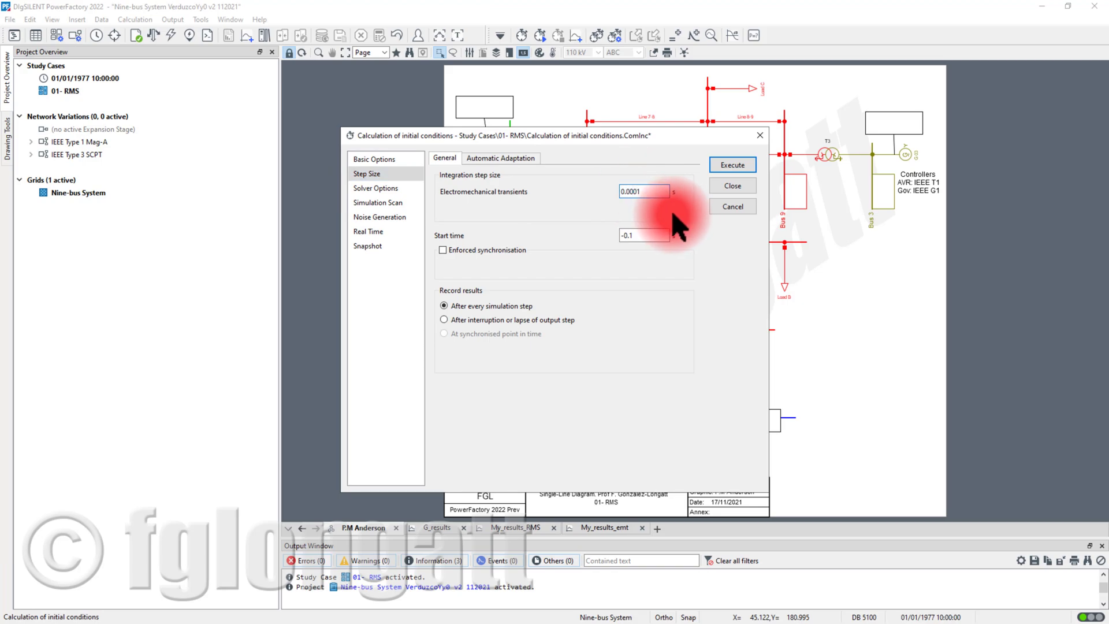
key(BackSpace)
click(732, 165)
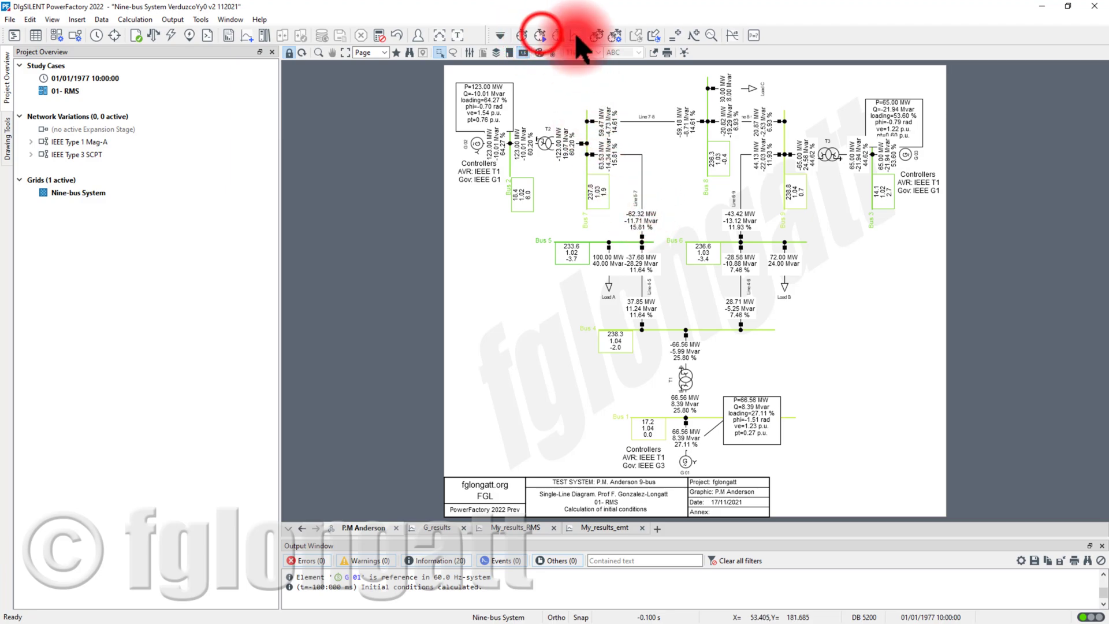
Run the 20 s RMS simulation and scale the My_results_RMS frequency plot to the 57 Hz dip.
click(540, 35)
click(691, 175)
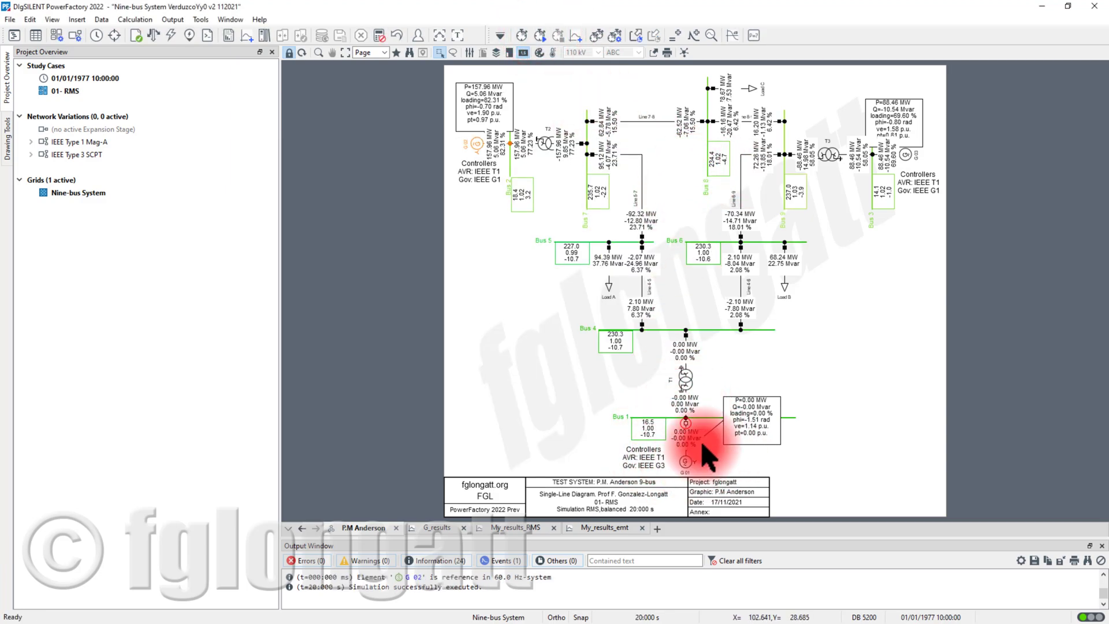
mouse_move(703, 446)
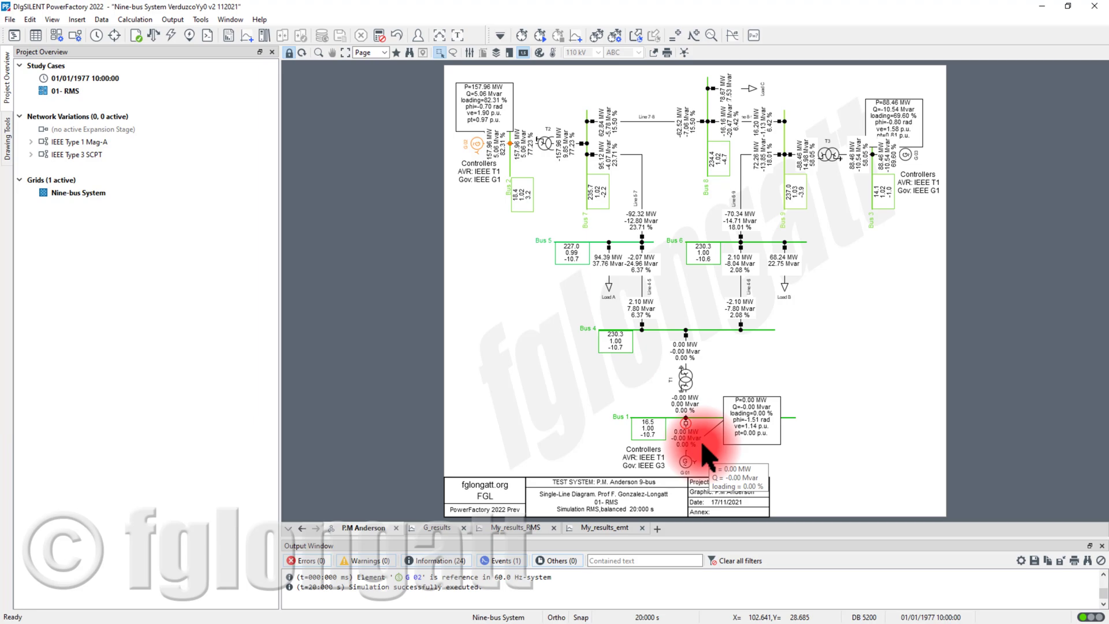
click(516, 528)
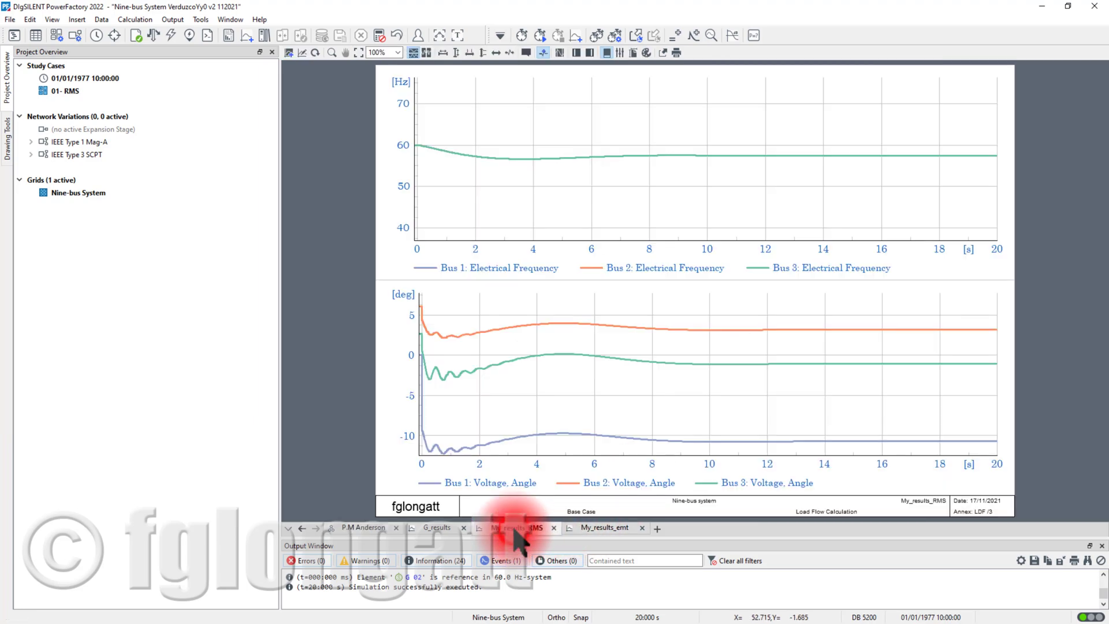
mouse_move(541, 184)
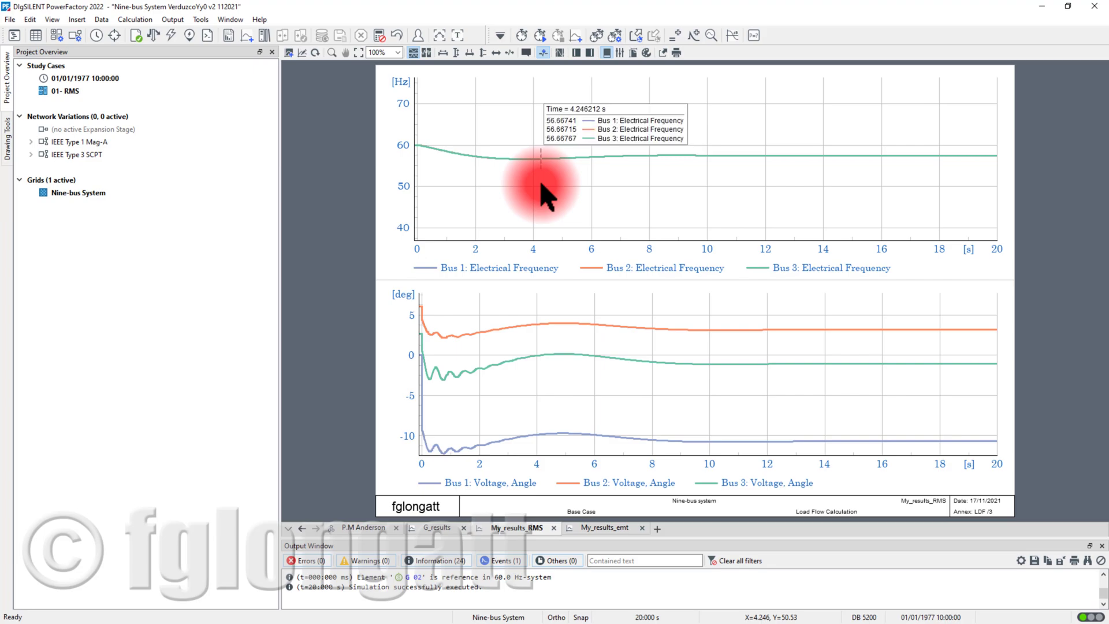
click(456, 54)
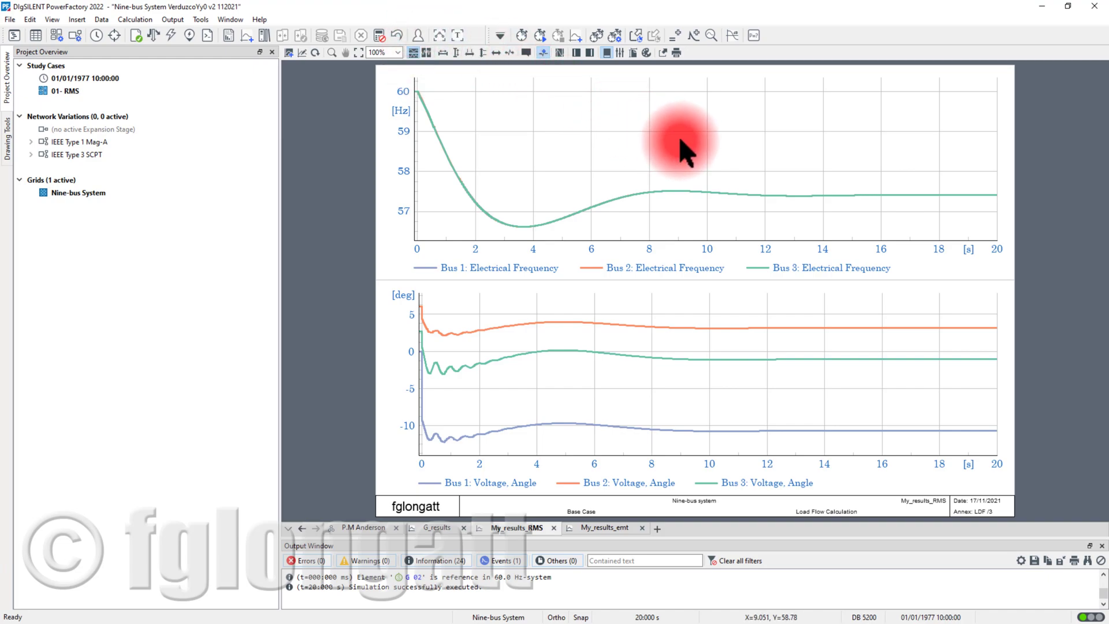
mouse_move(681, 139)
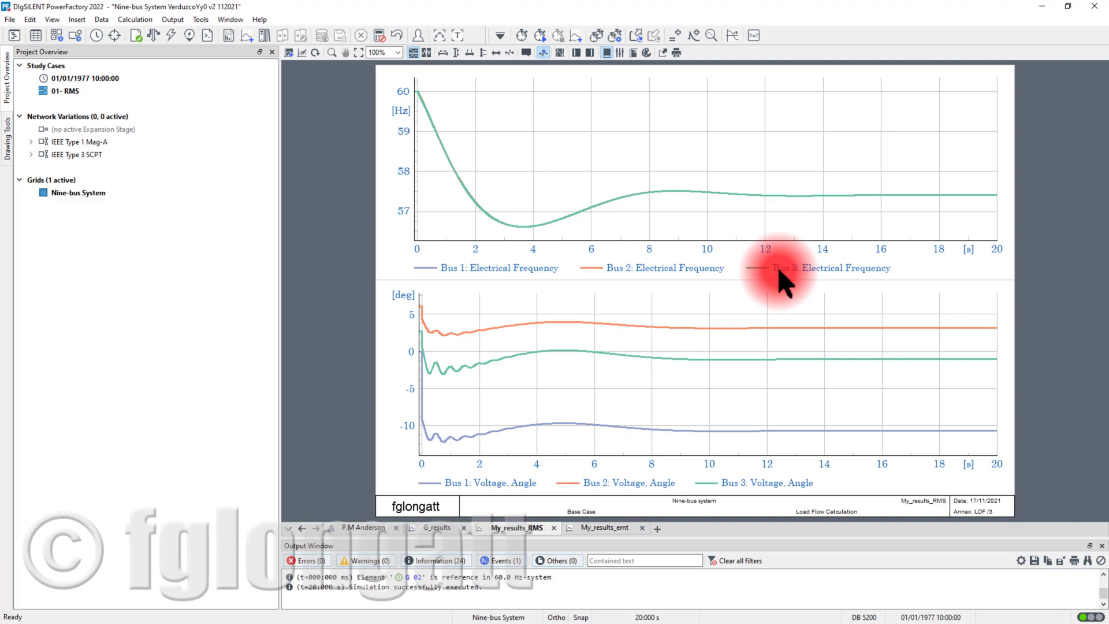
Format the frequency plot's y-axis labels (60–57, [Hz]) in red Arial 14.
double_click(413, 119)
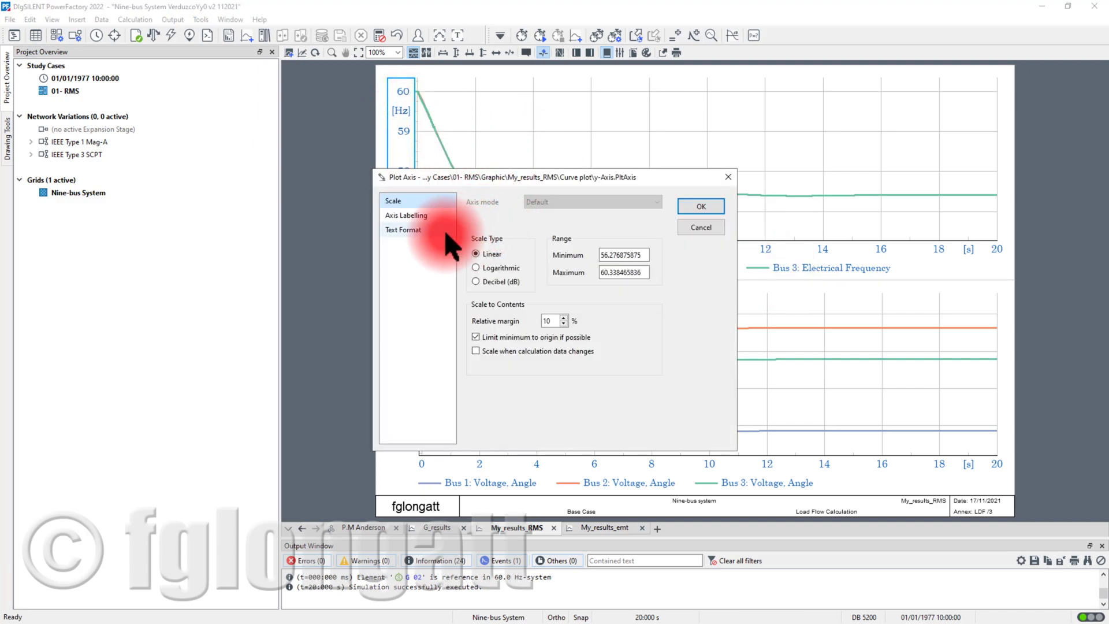
drag(428, 184, 523, 242)
click(518, 231)
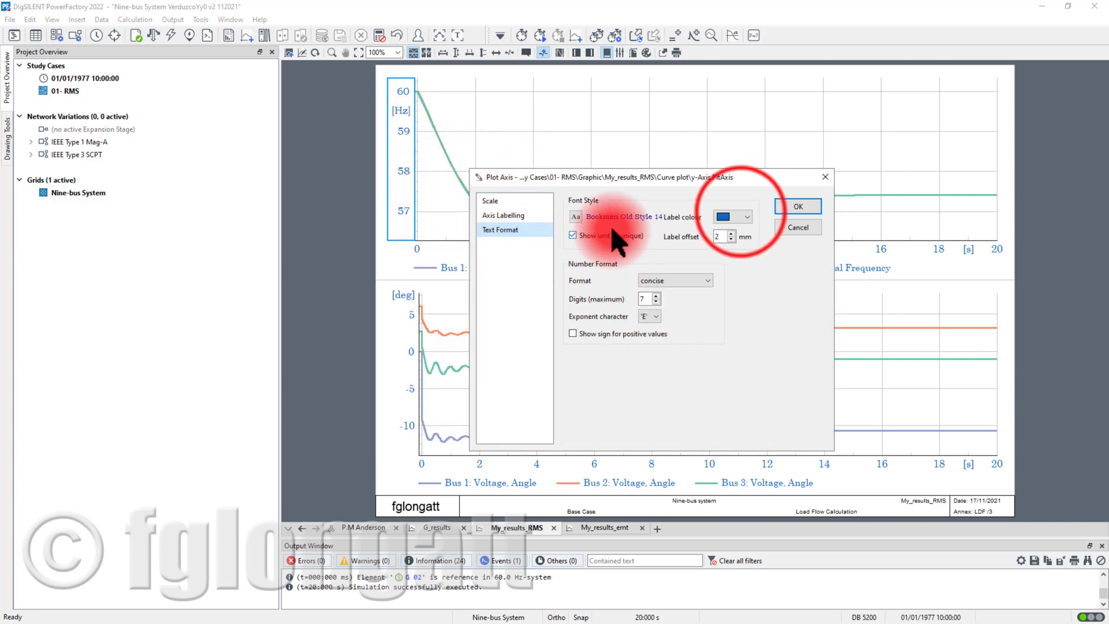
click(733, 219)
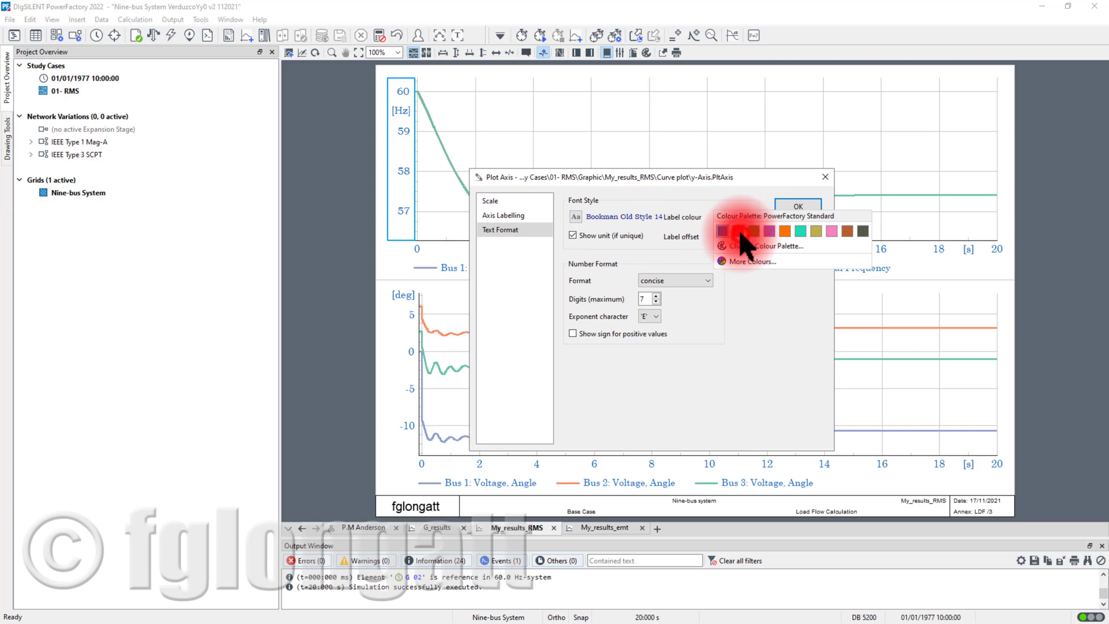
click(735, 229)
click(576, 217)
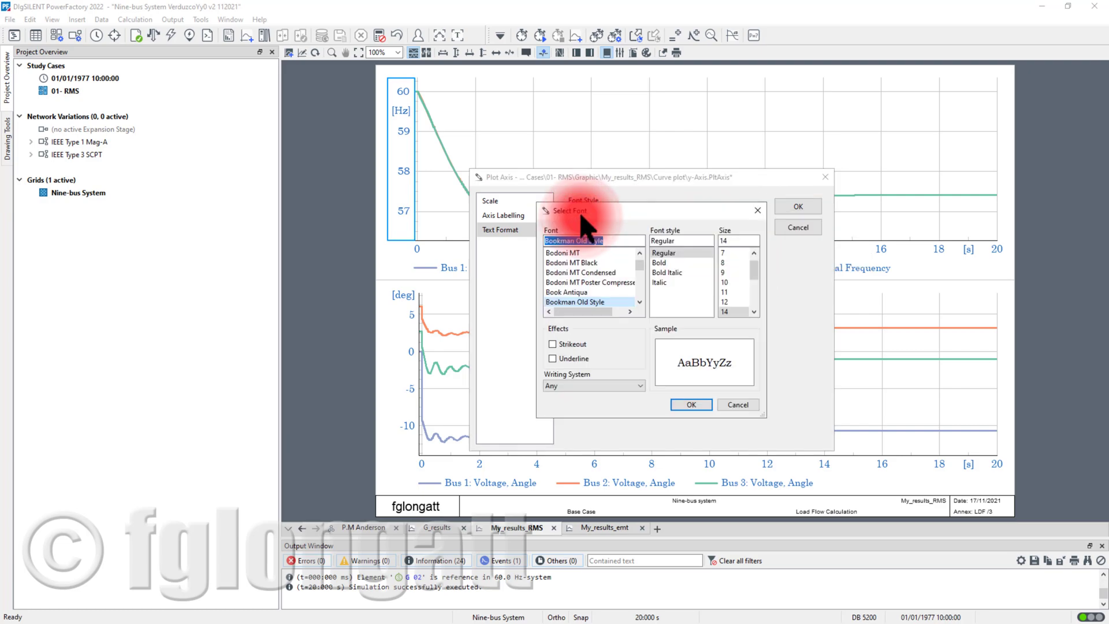
drag(639, 267, 643, 258)
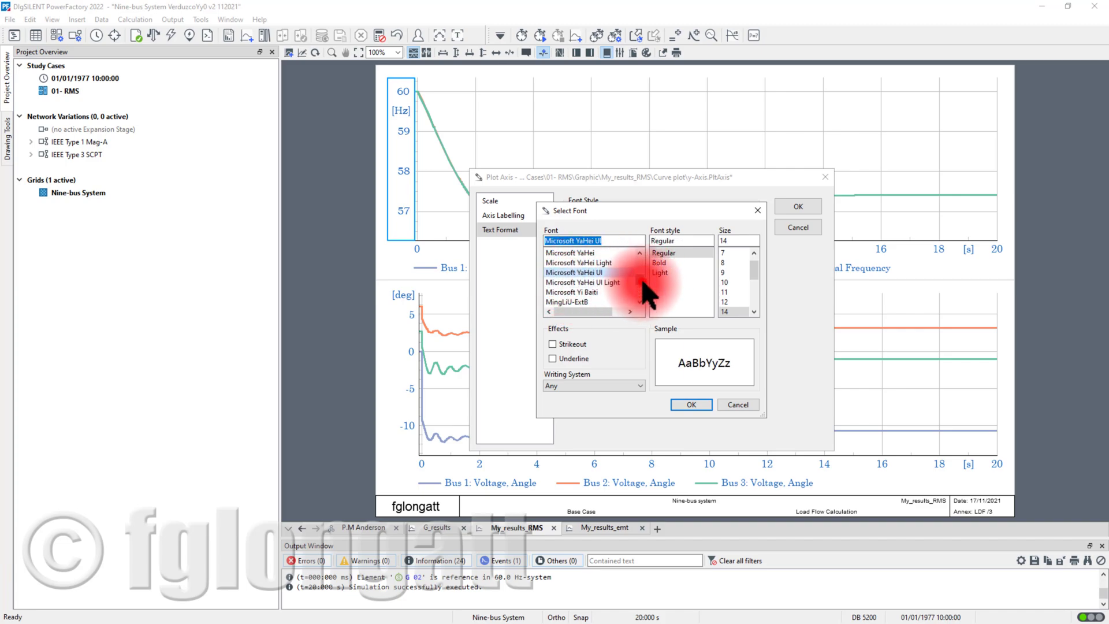
drag(640, 282, 618, 260)
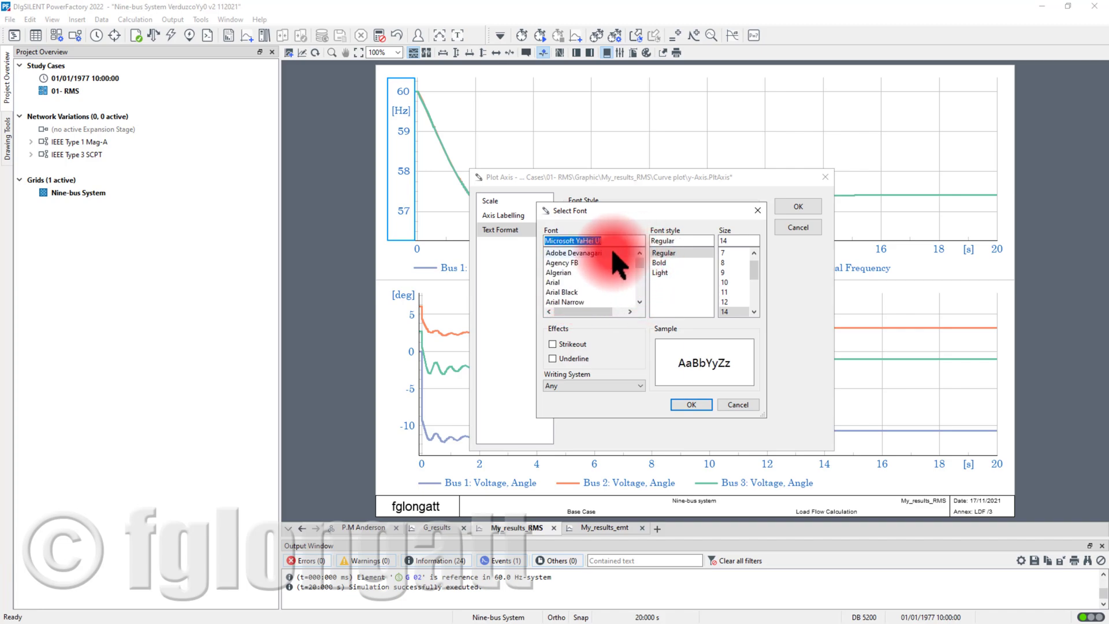
click(580, 283)
click(693, 404)
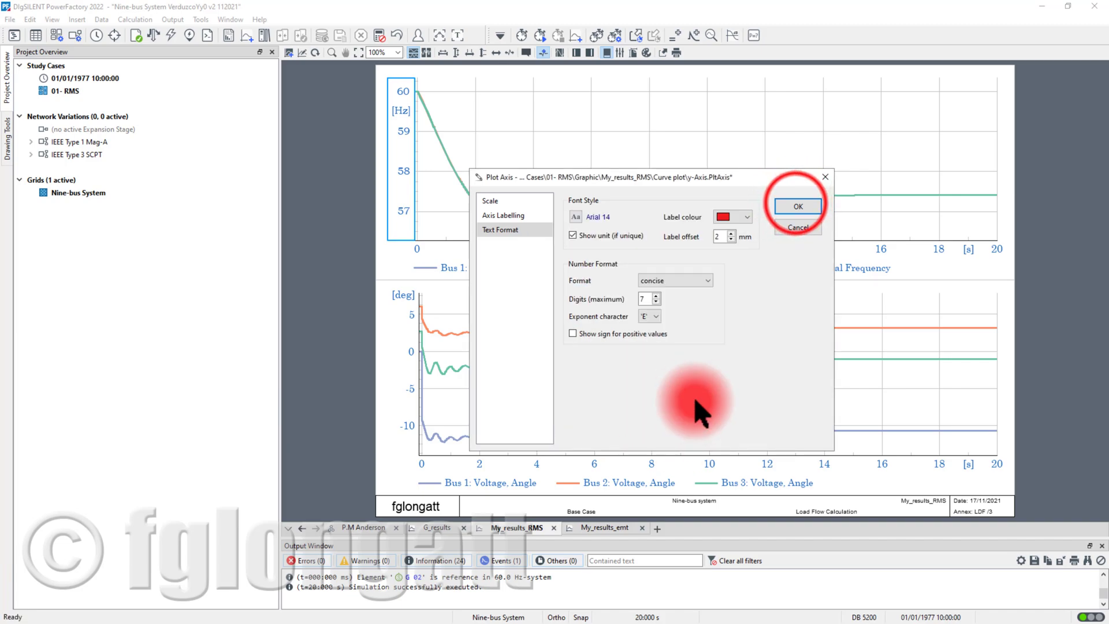
click(797, 206)
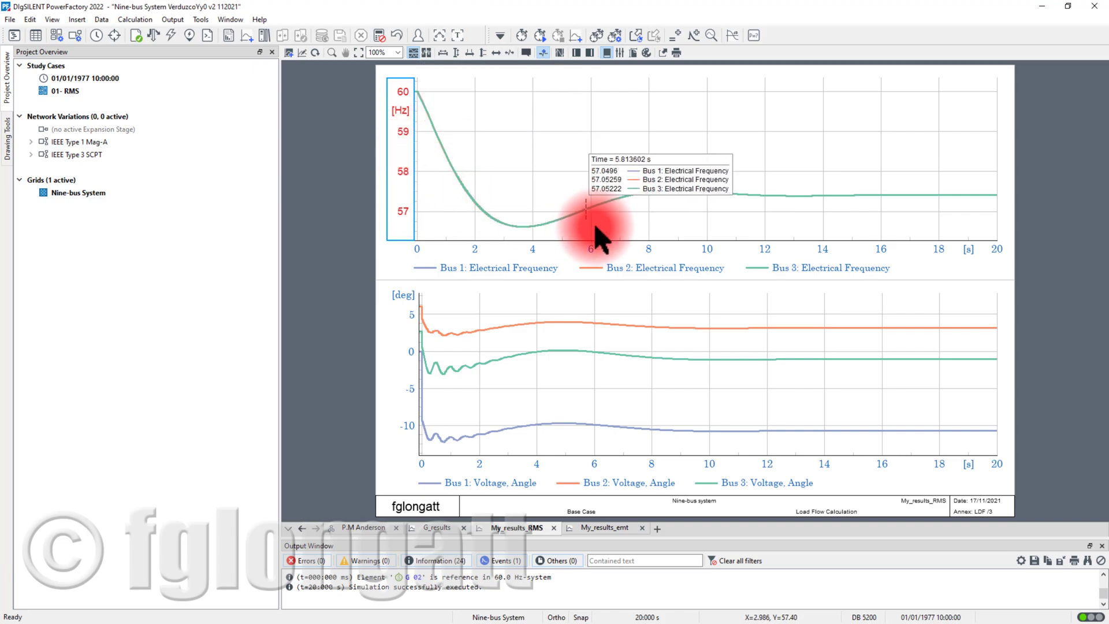
Set the frequency plot's legend entries to Calibri 12 with green font colour.
double_click(767, 266)
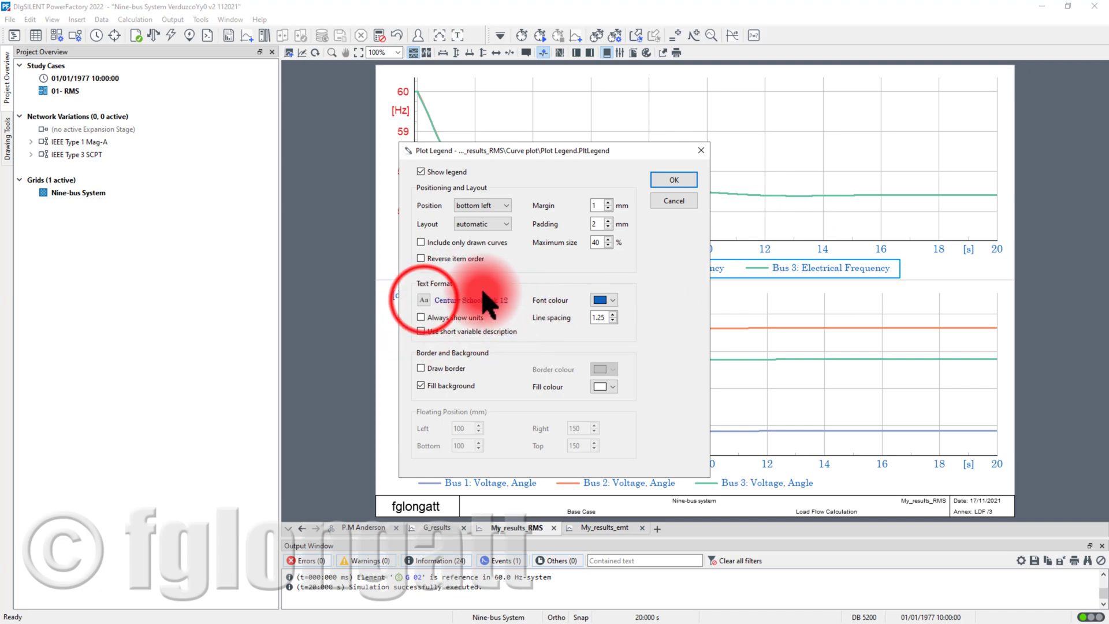
click(424, 299)
scroll(493, 260, up, 4)
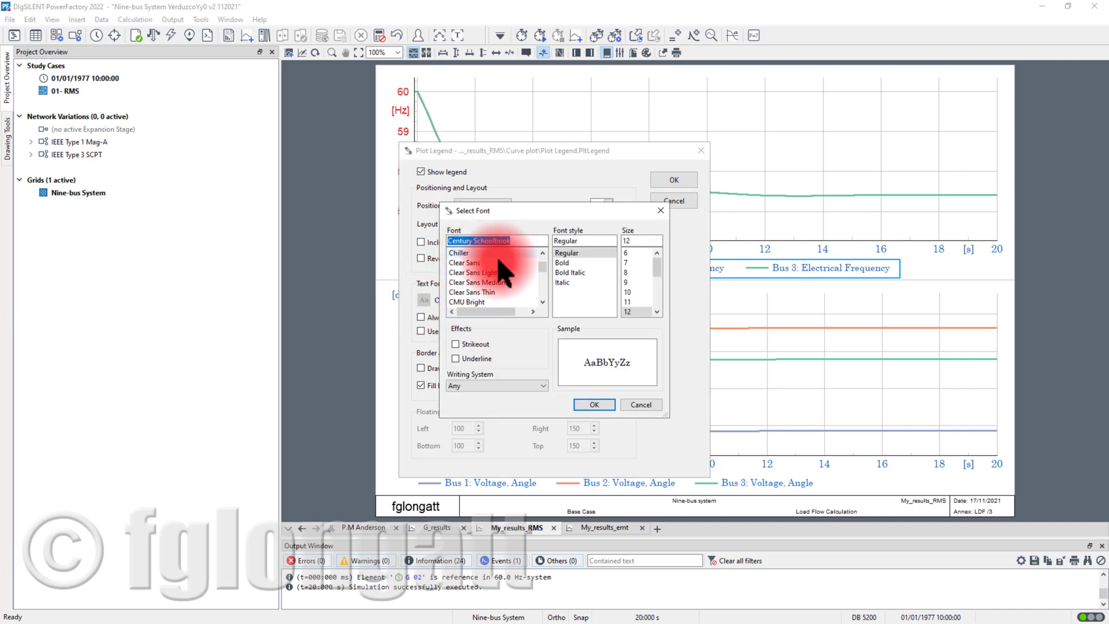
click(465, 263)
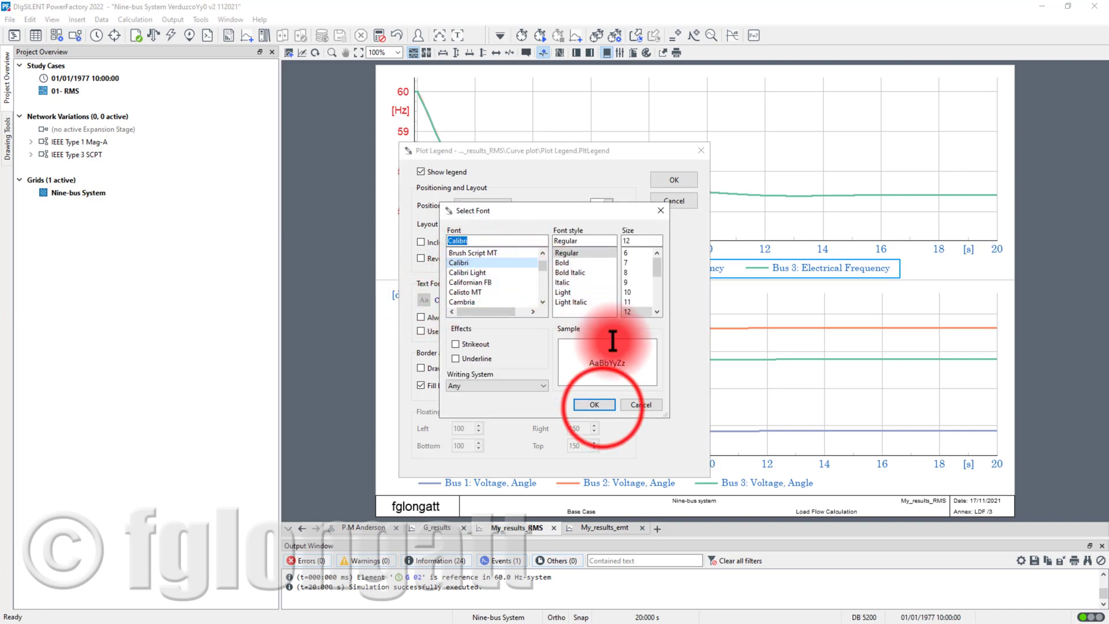
click(601, 404)
click(606, 299)
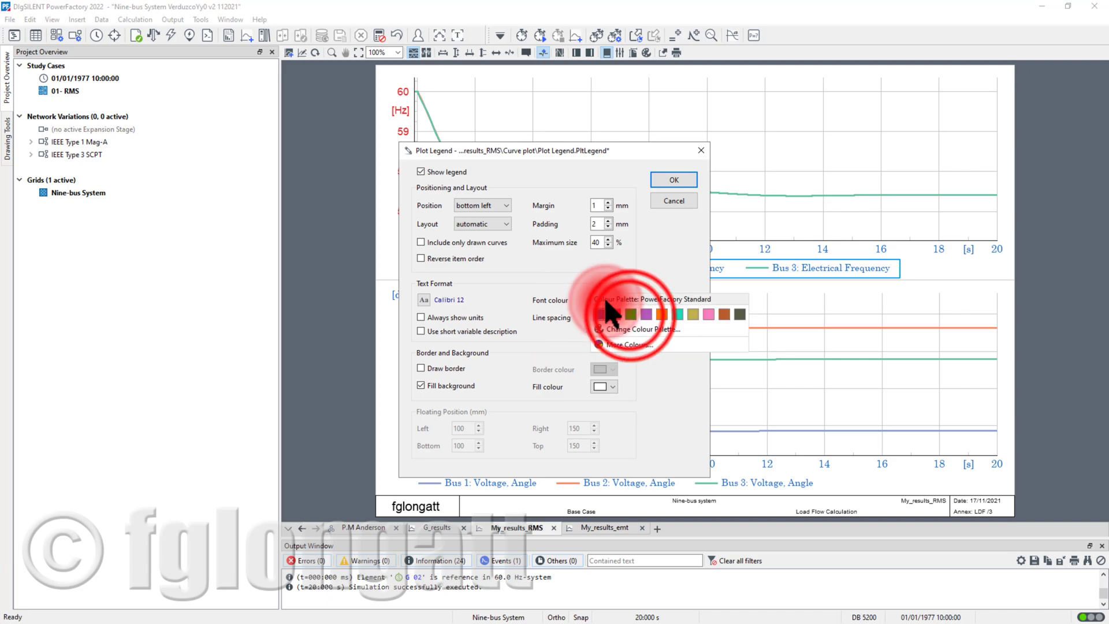
click(632, 316)
click(674, 181)
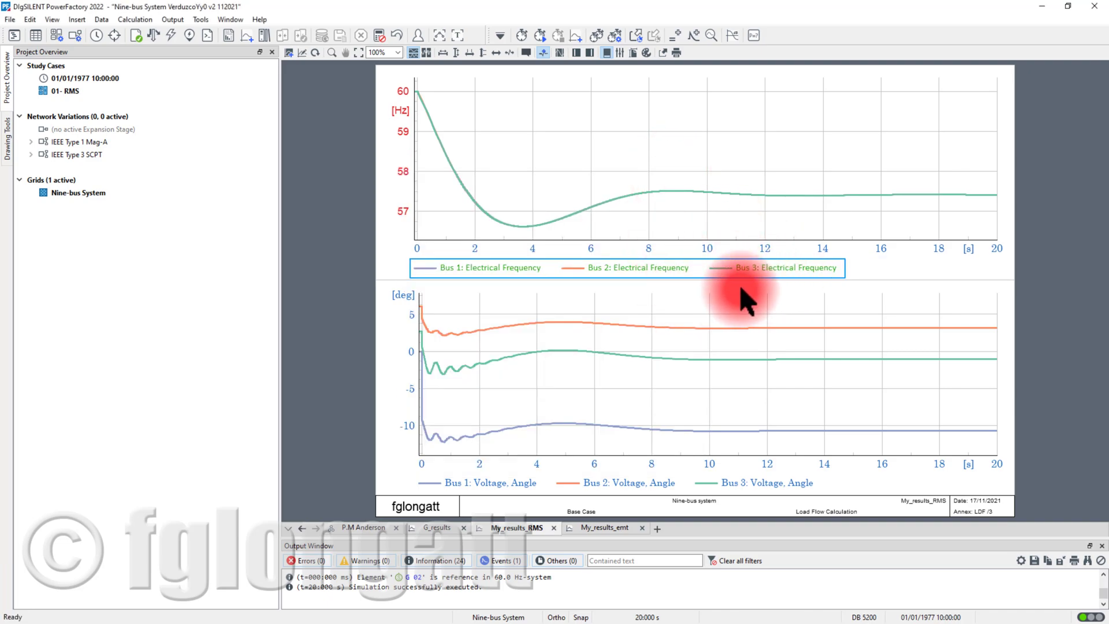
Switch the frequency curves' colour palette to Monochromatic Green in Style and Layout.
double_click(696, 124)
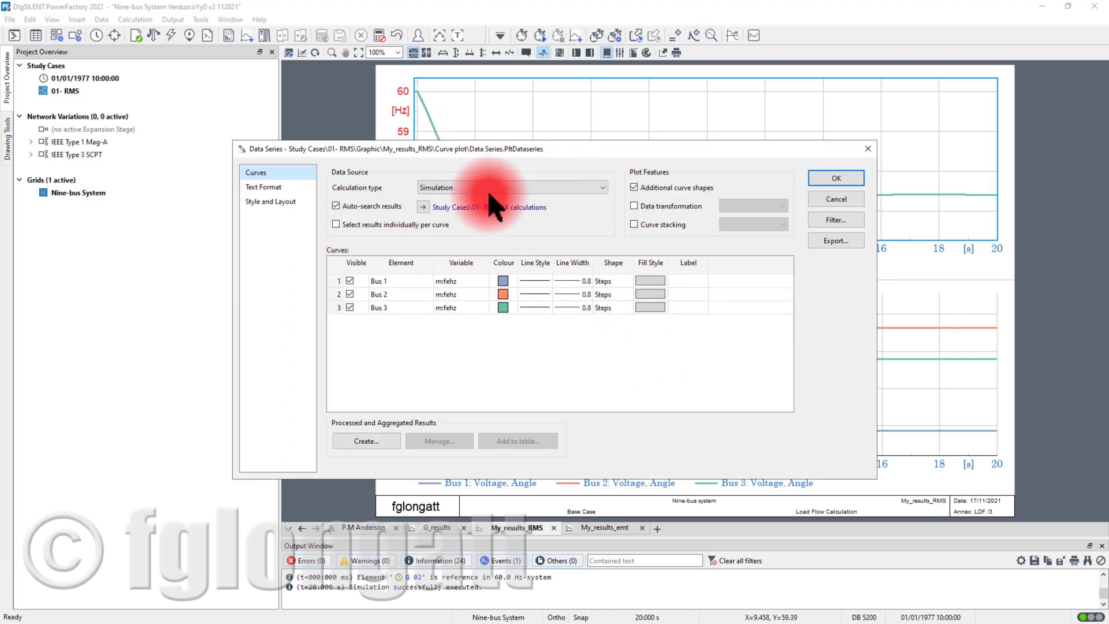
click(252, 200)
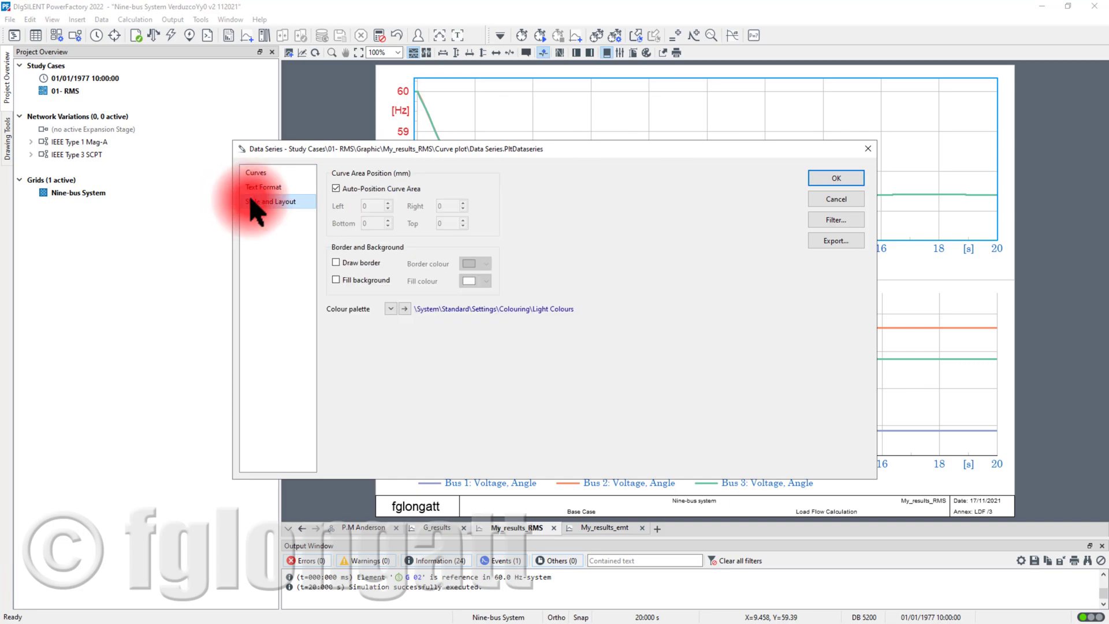
click(404, 310)
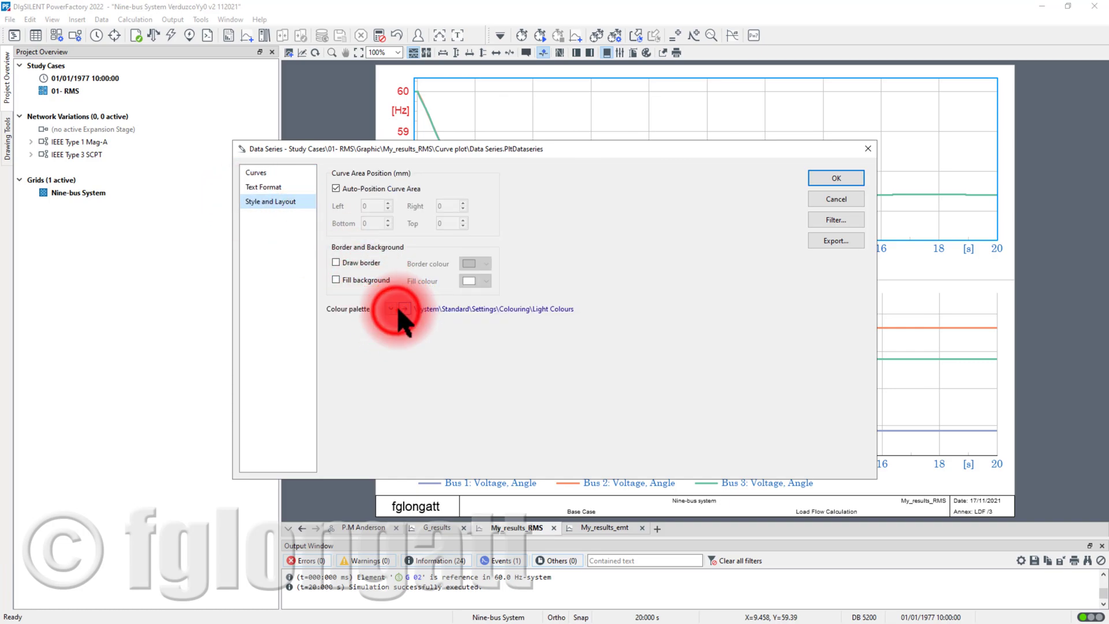
click(407, 324)
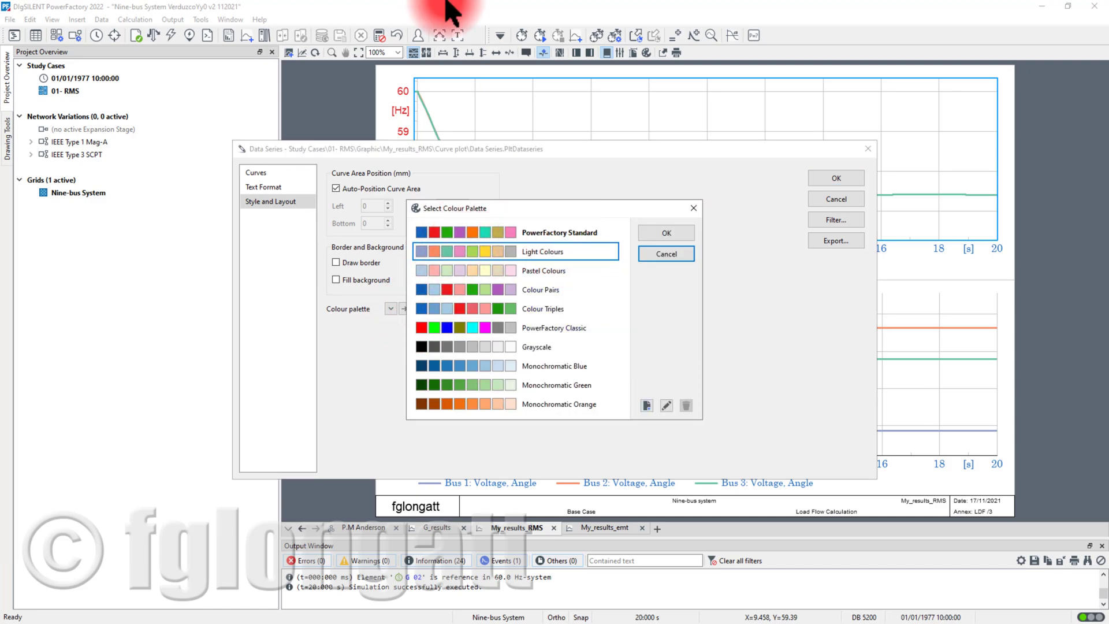
click(559, 327)
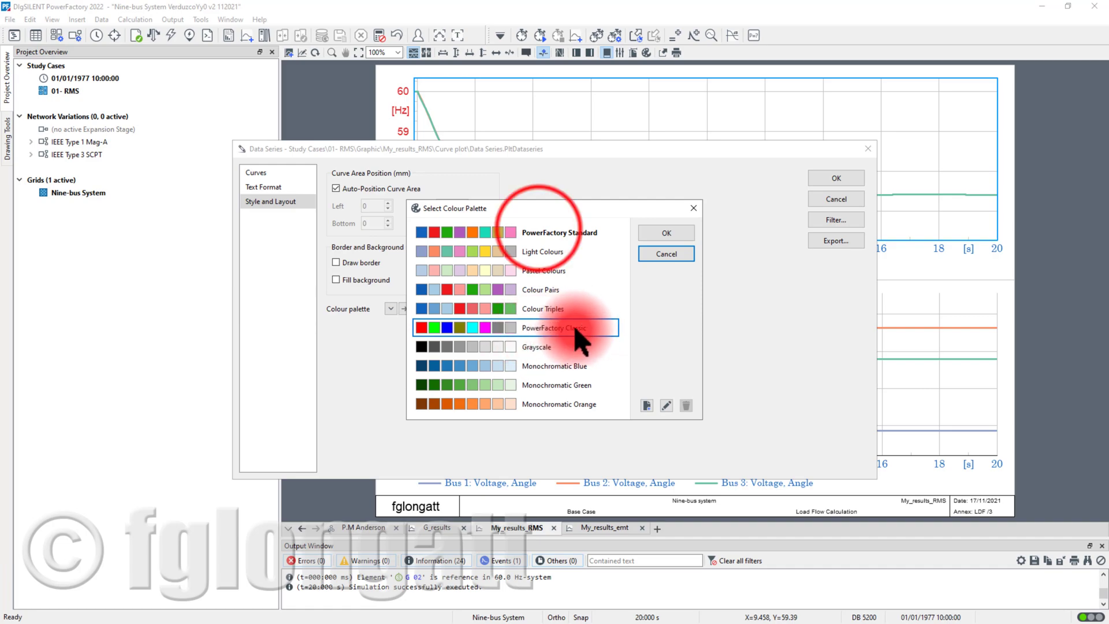
click(546, 232)
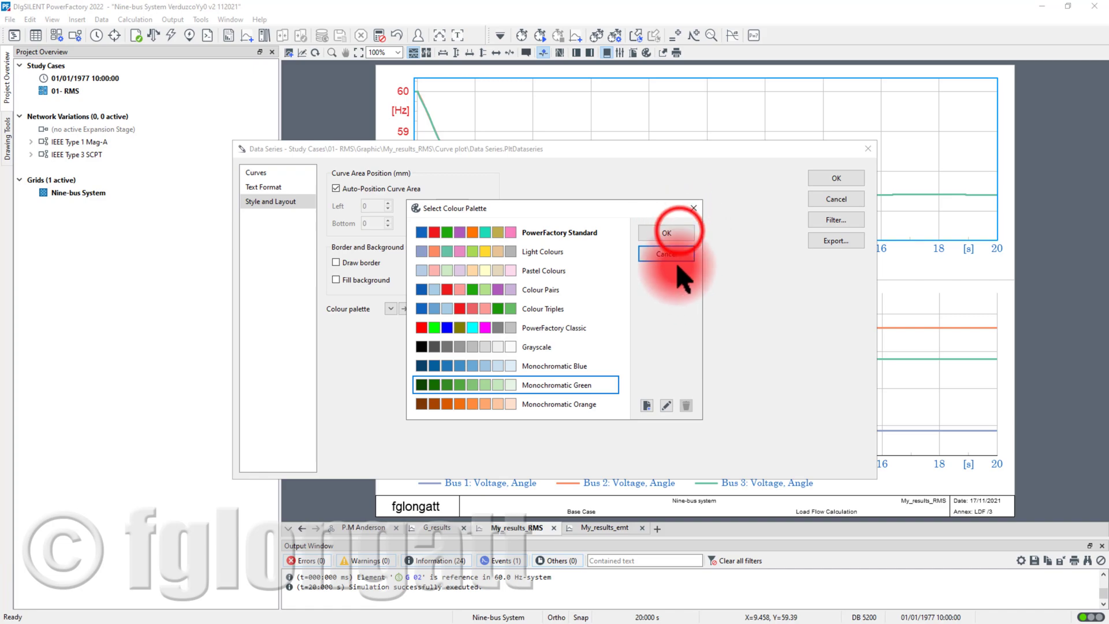
click(679, 233)
click(832, 179)
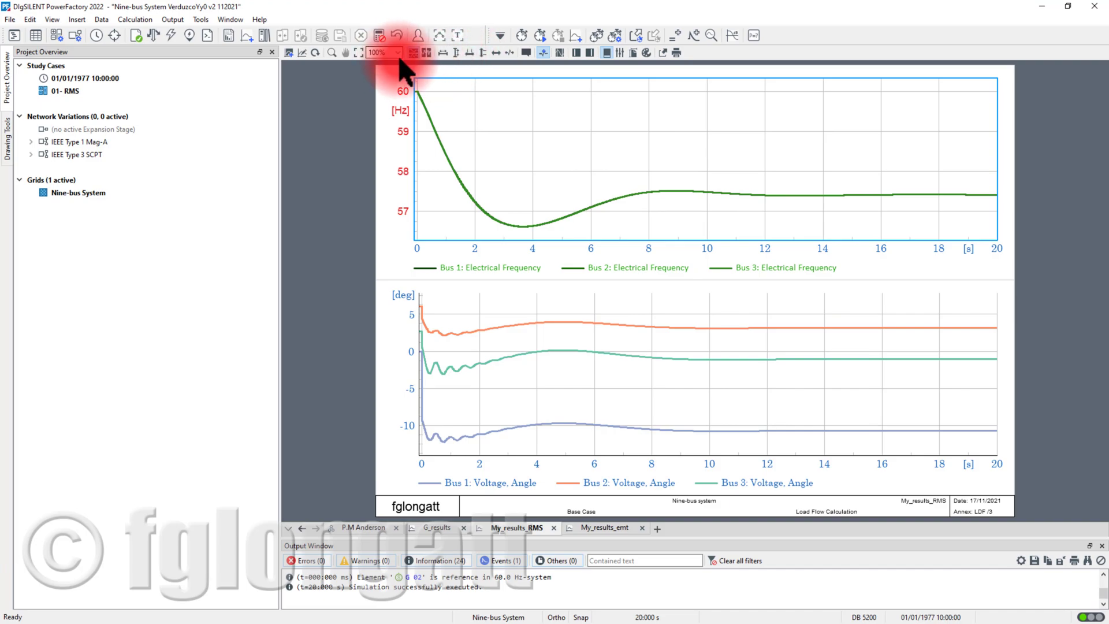
Zoom in on the frequency curve's dip, then zoom back out to all plots.
click(333, 53)
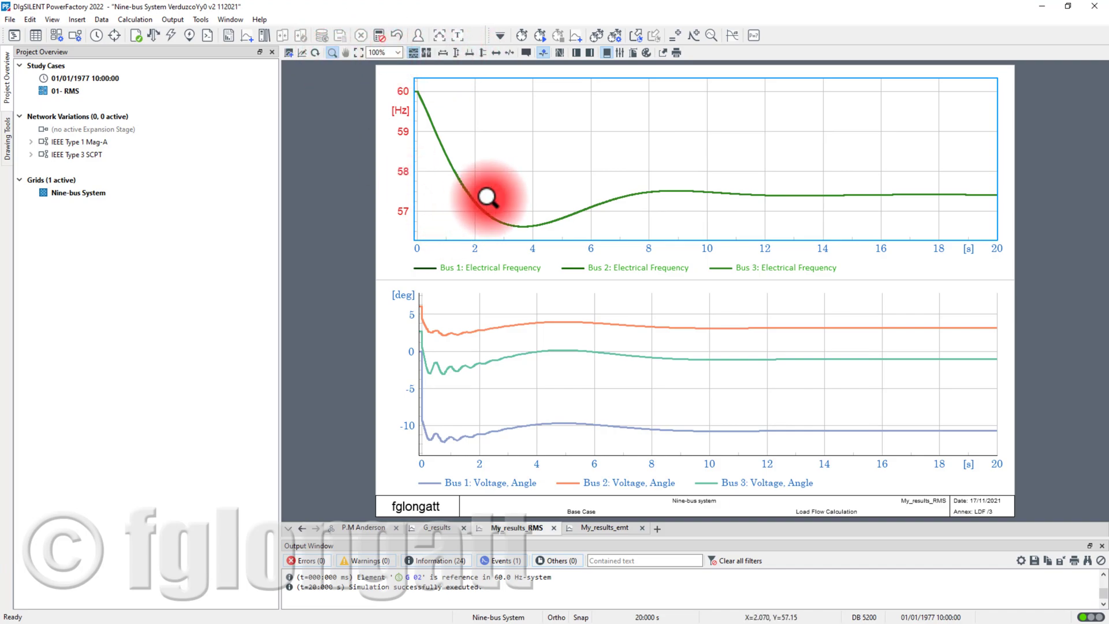
drag(488, 197, 557, 247)
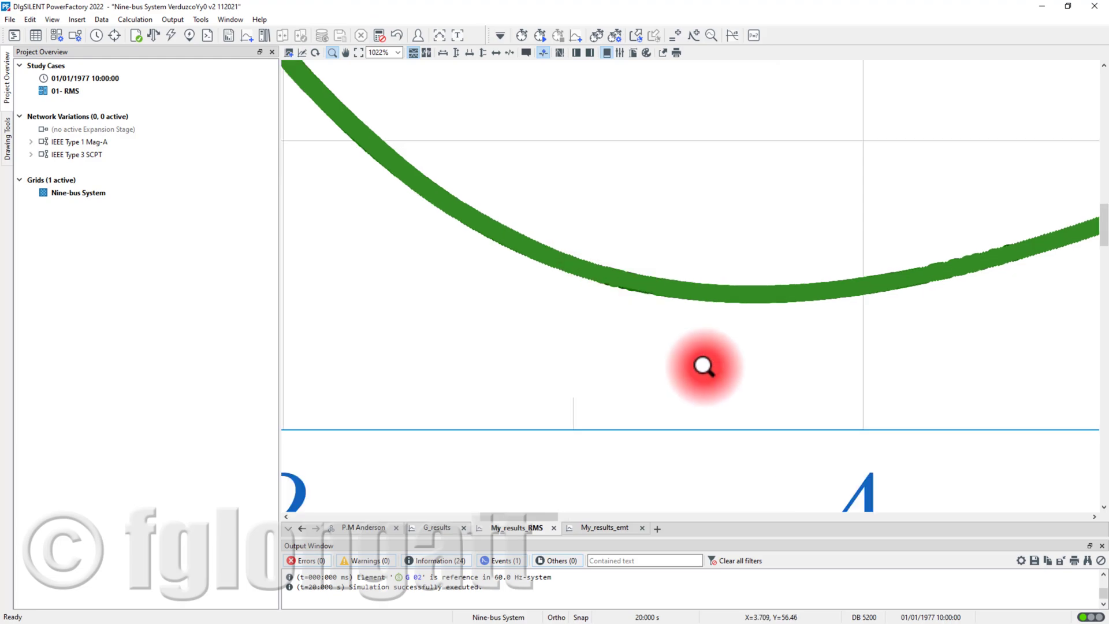
scroll(670, 337, down, 3)
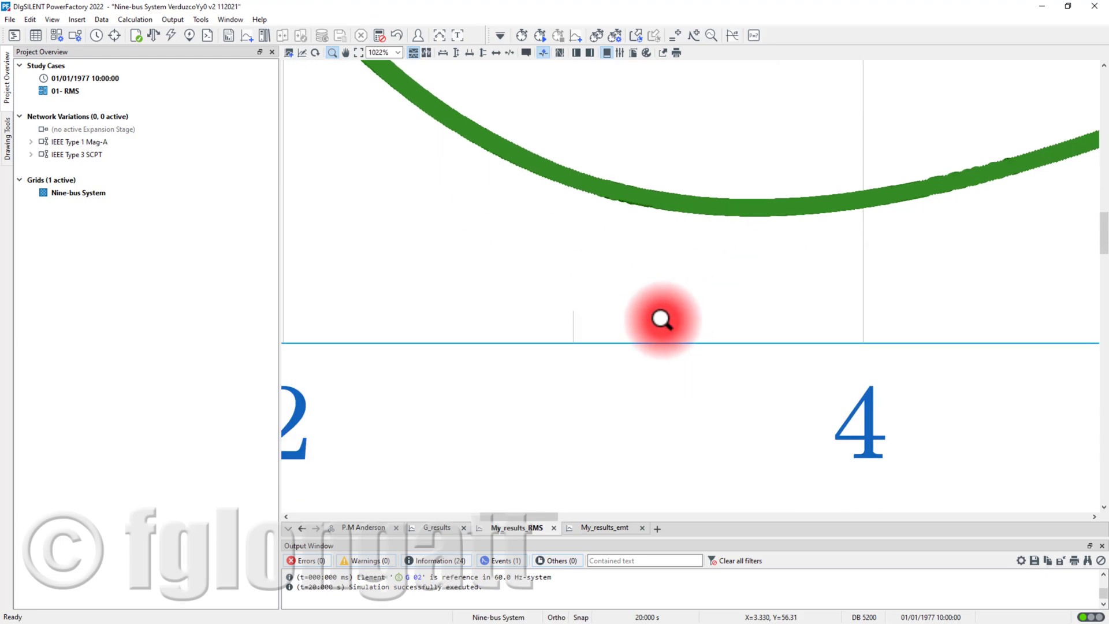
click(356, 53)
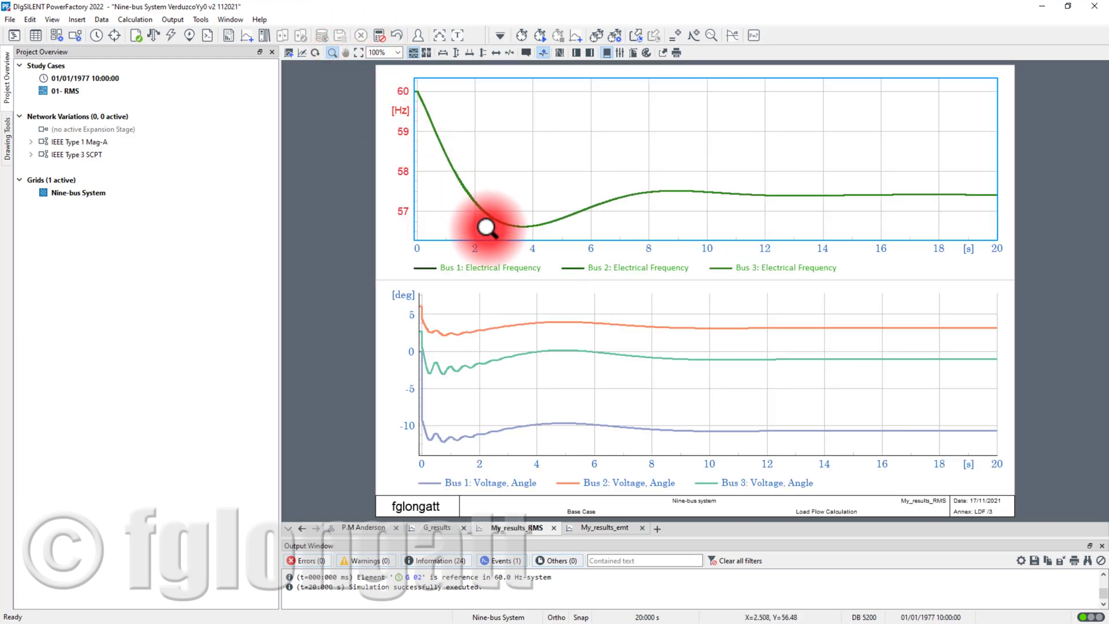
Open the frequency plot's data series settings to check the Bus 1–3 green curves.
click(269, 253)
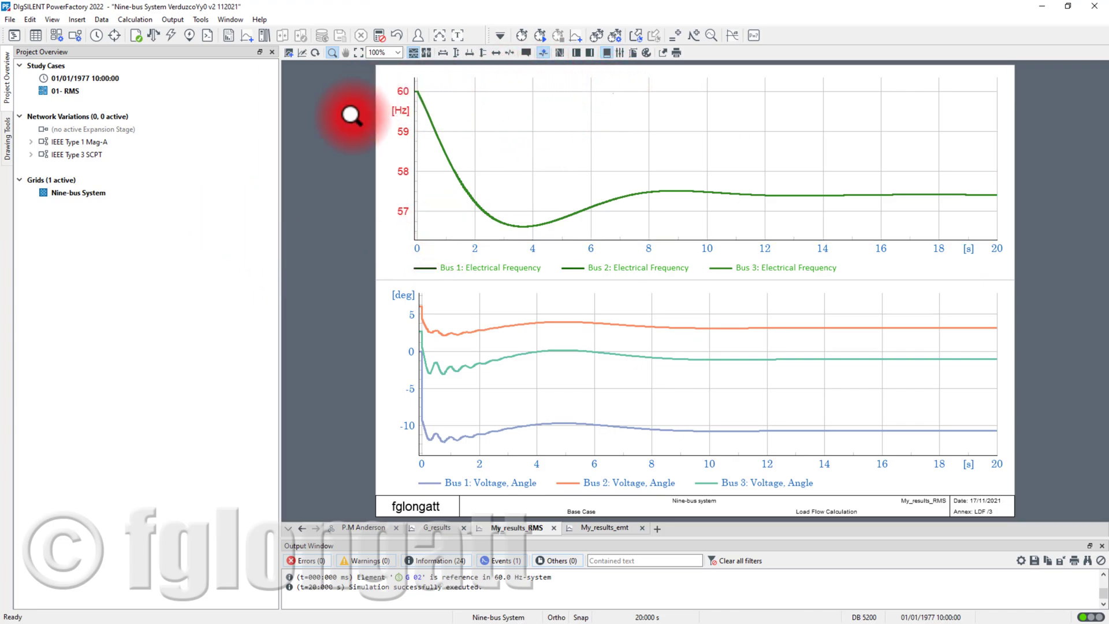
click(332, 53)
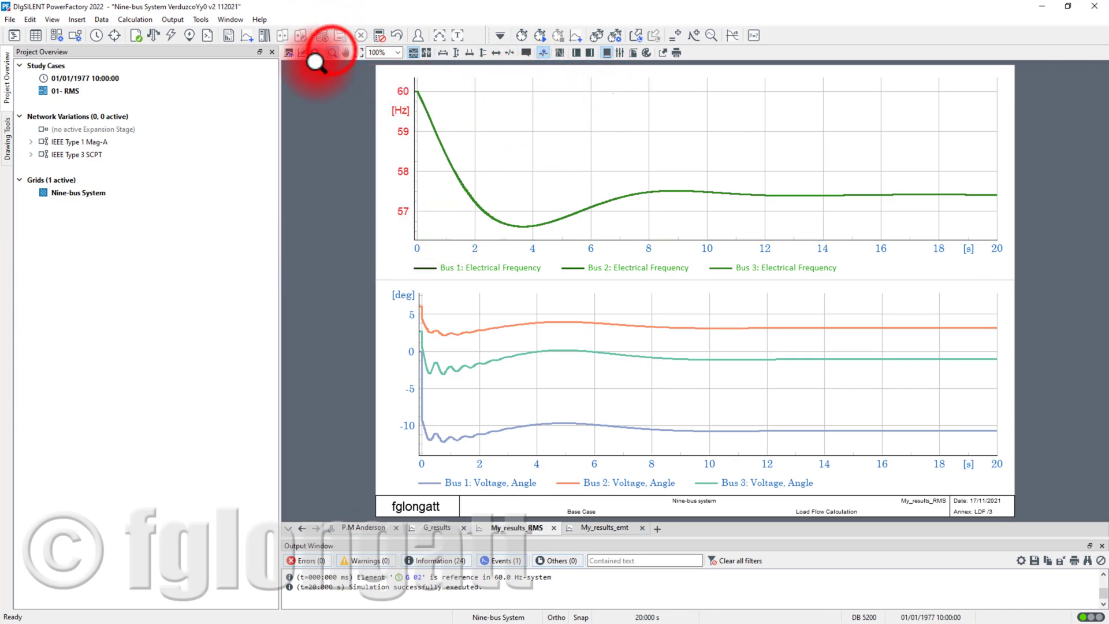
double_click(458, 124)
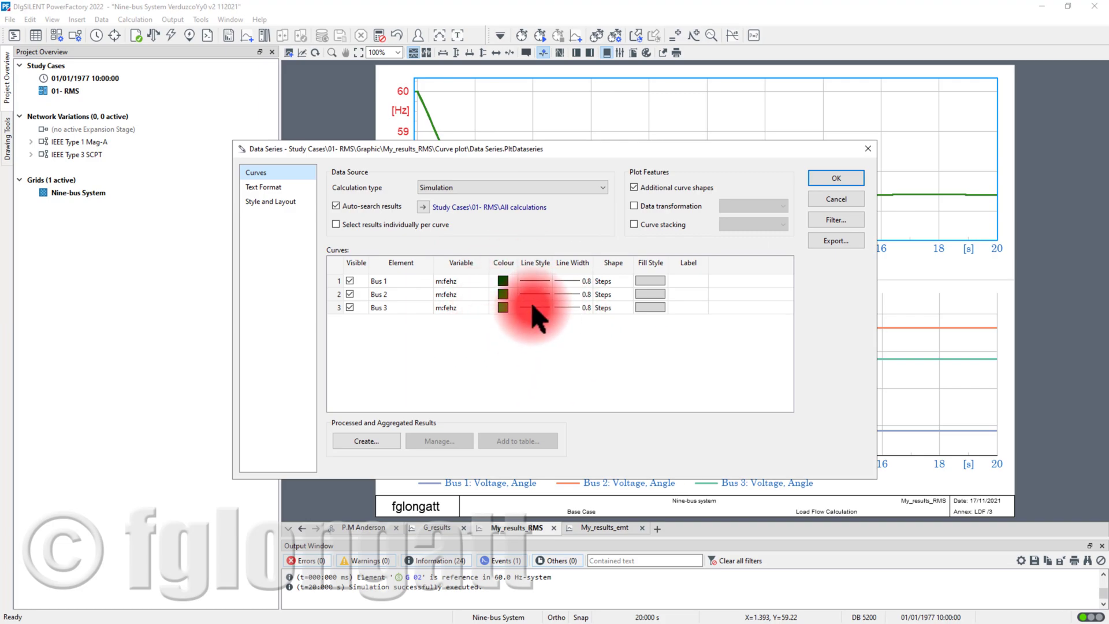
click(837, 179)
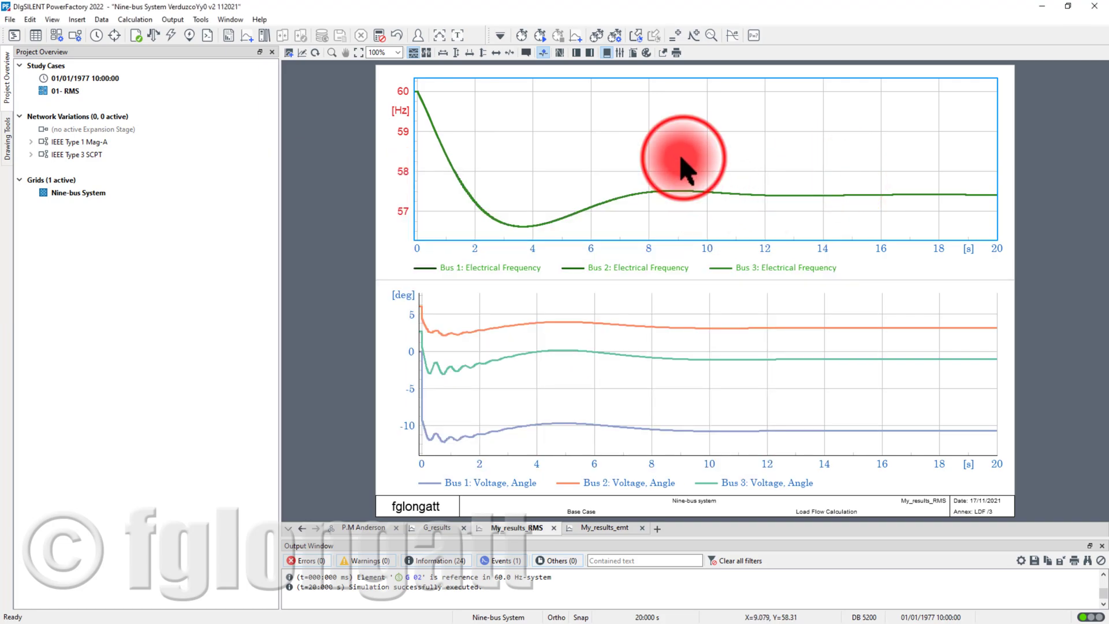
Change the Monochromatic Green palette's first colour to dark green #0b4400.
double_click(687, 169)
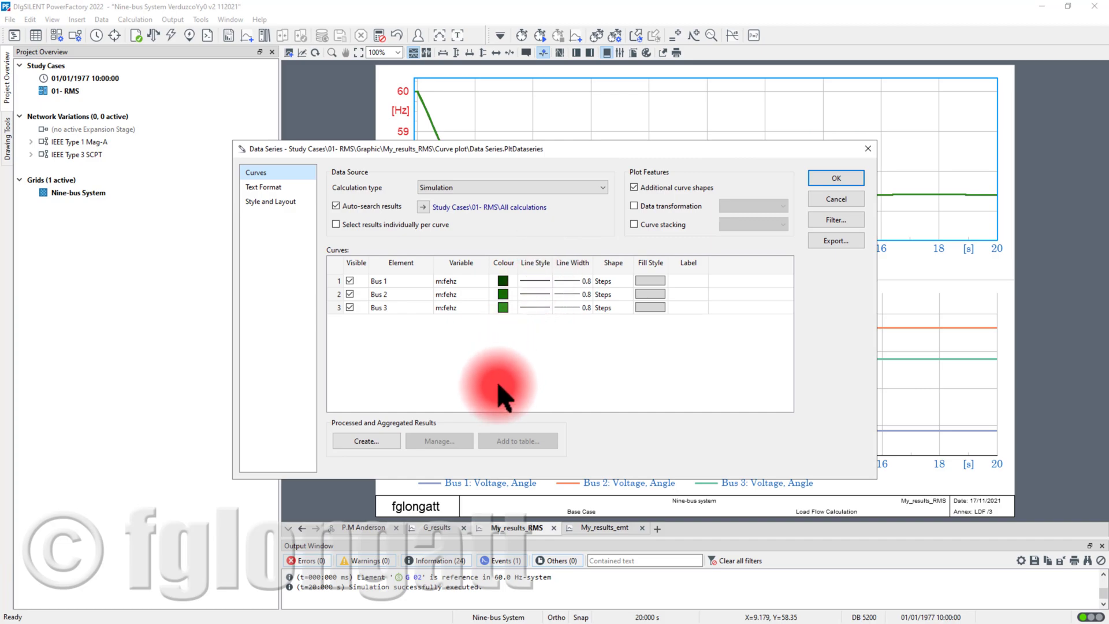
click(283, 201)
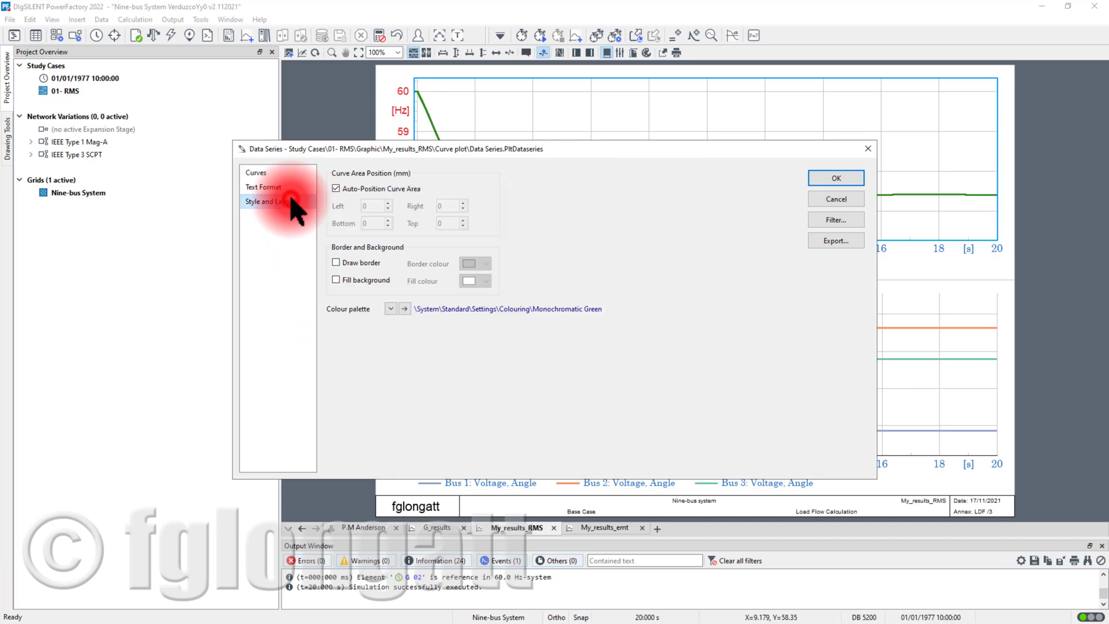
click(391, 308)
click(415, 324)
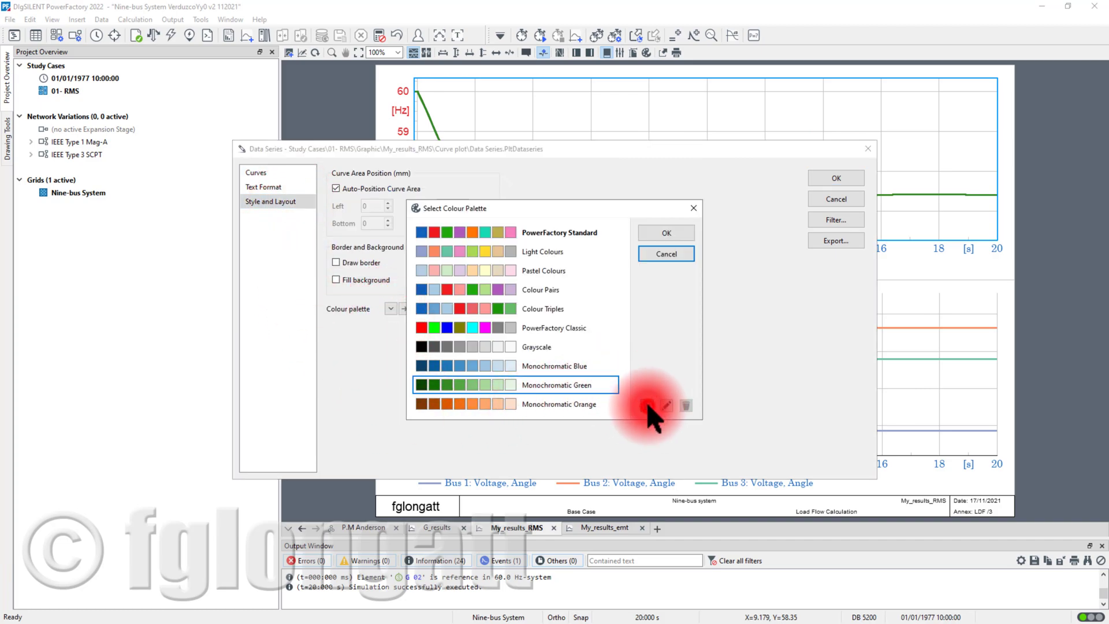
click(649, 407)
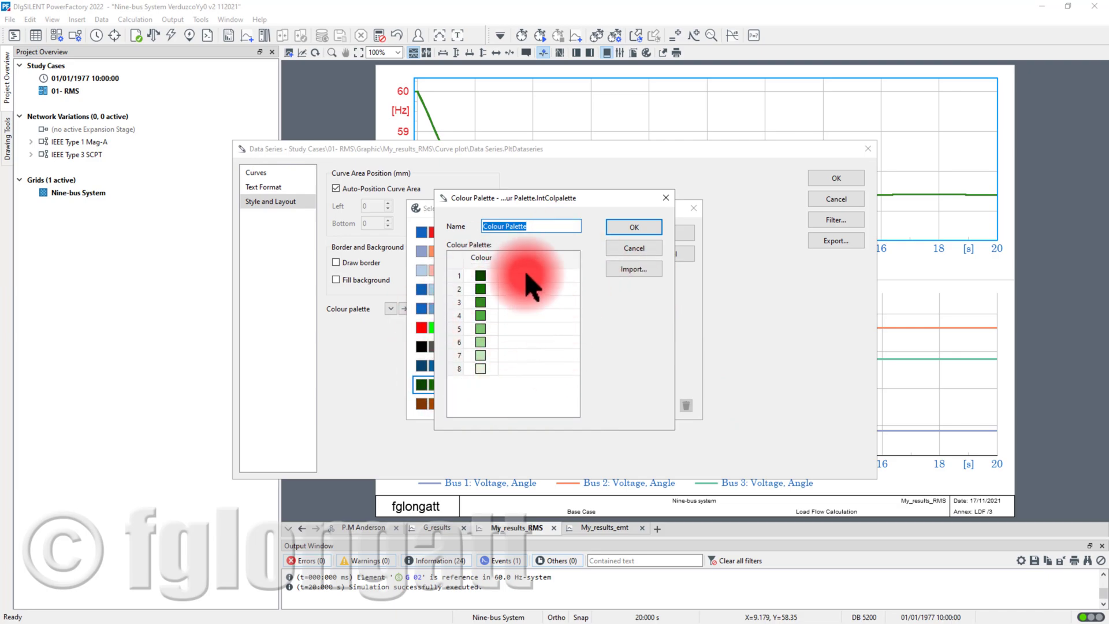
click(481, 276)
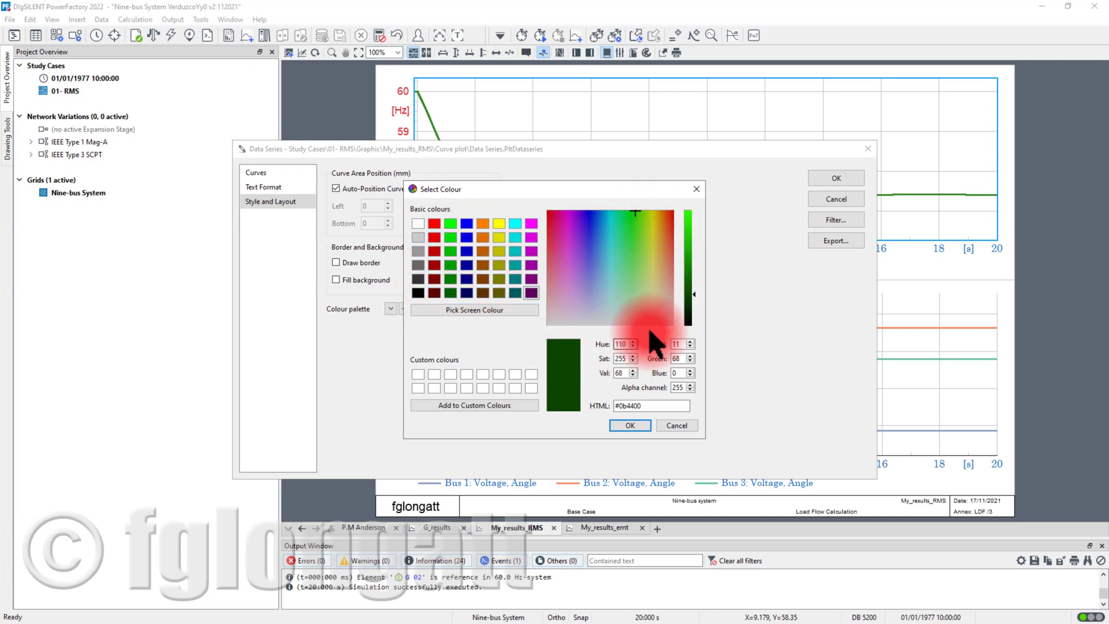
click(633, 426)
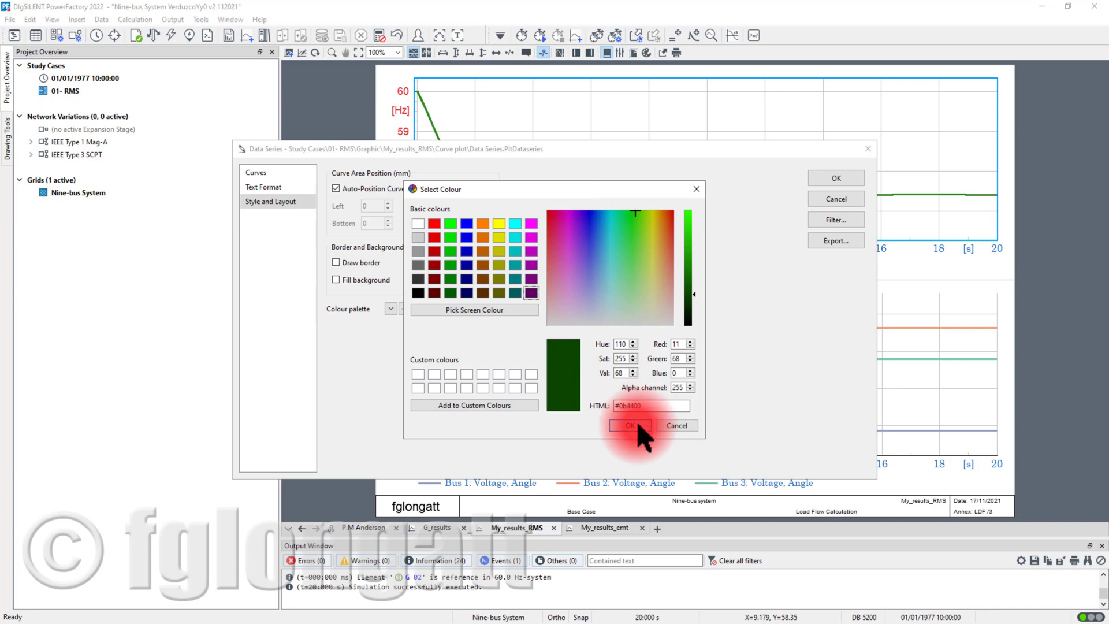
click(649, 223)
click(694, 208)
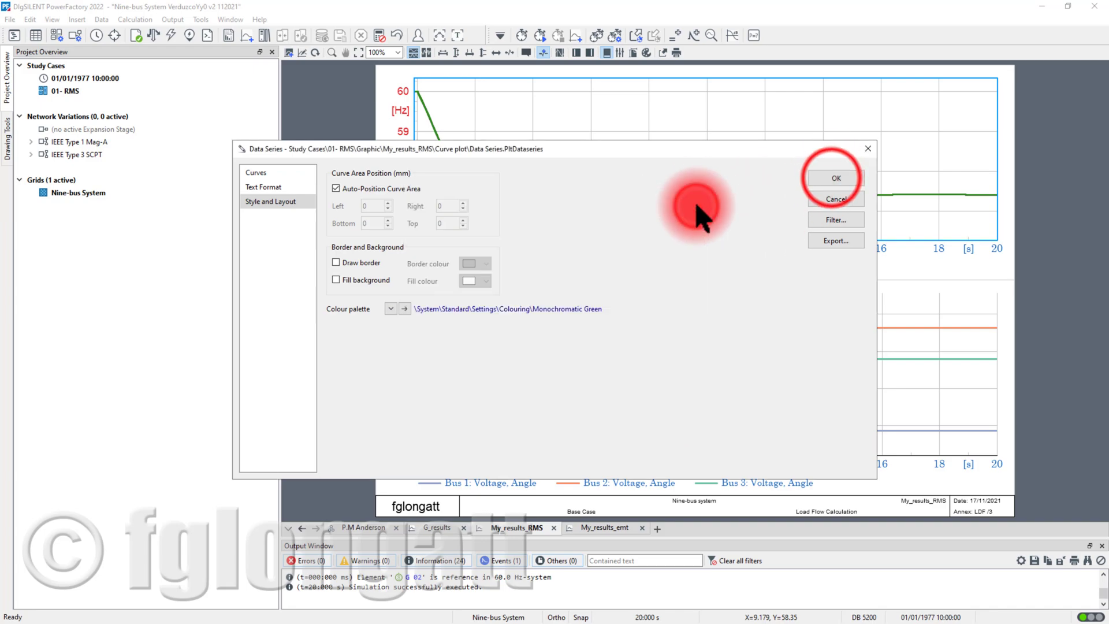
click(836, 179)
mouse_move(607, 175)
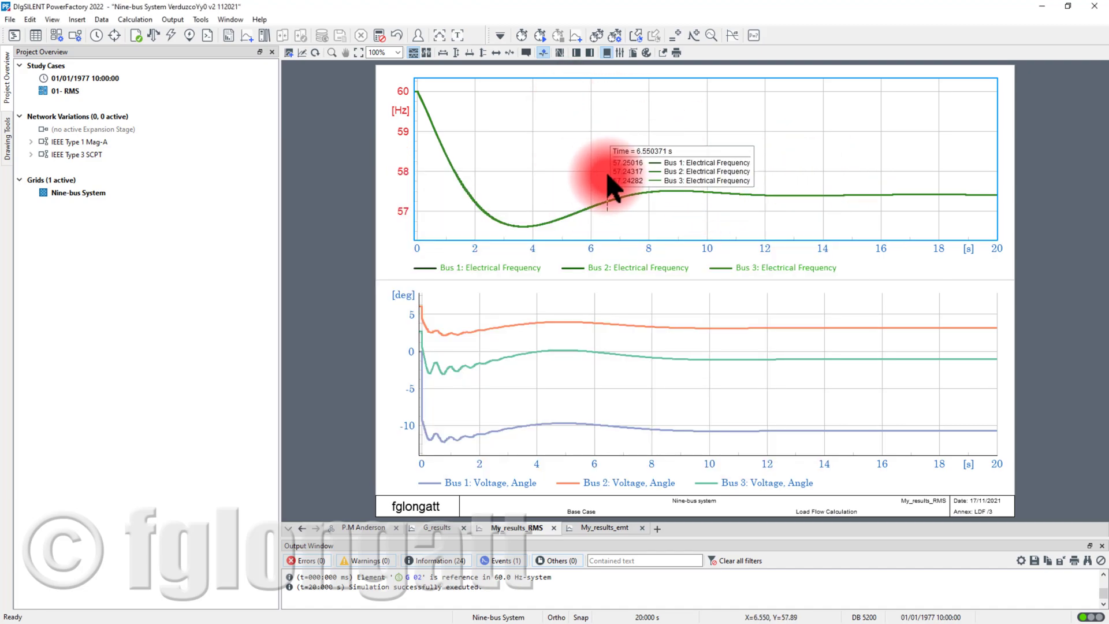